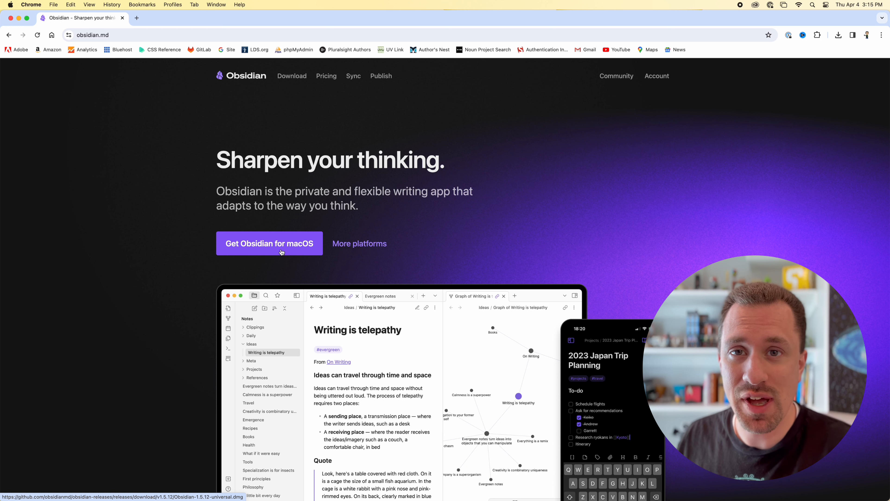
- Download Obsidian for macOS and install it from the disk image into the Applications folder
click(282, 251)
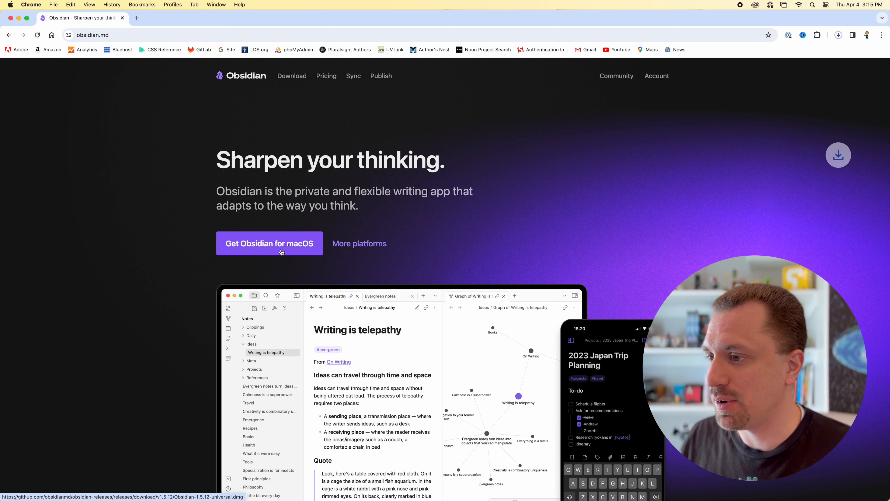
click(838, 35)
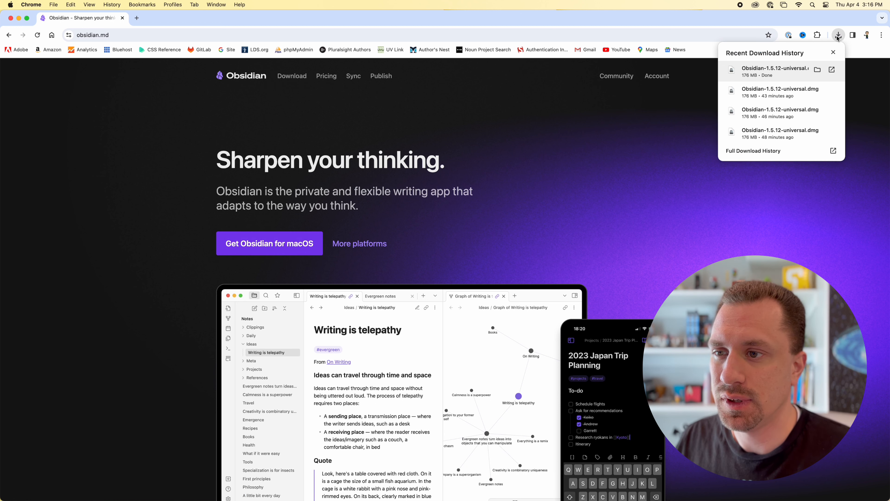
click(764, 70)
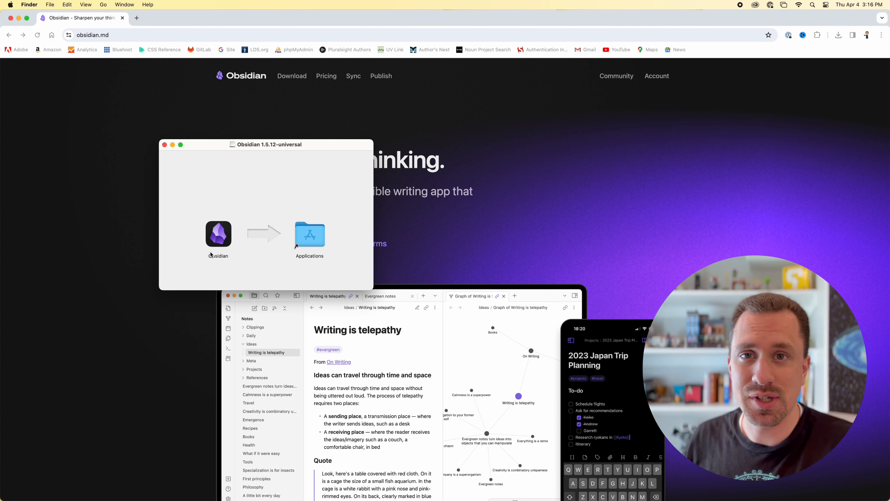
drag(216, 238, 310, 235)
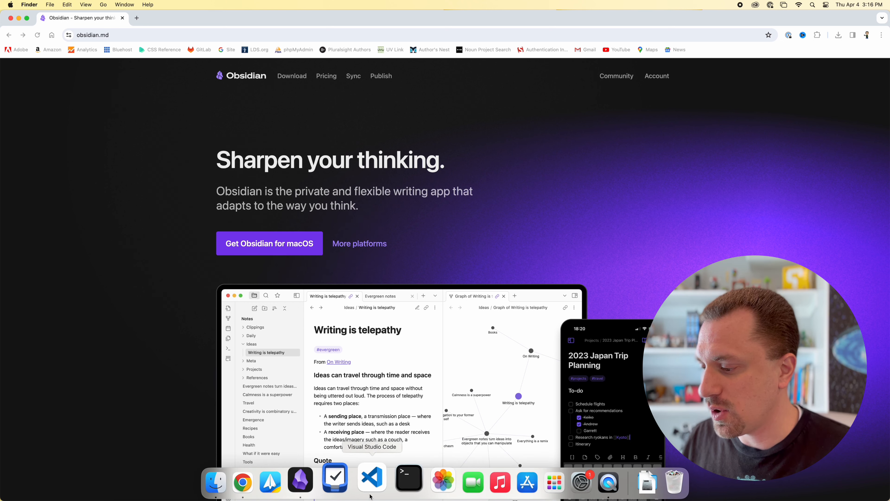
- Launch Obsidian and create a local vault named "Obsidian for Beginners" on the Desktop
click(316, 491)
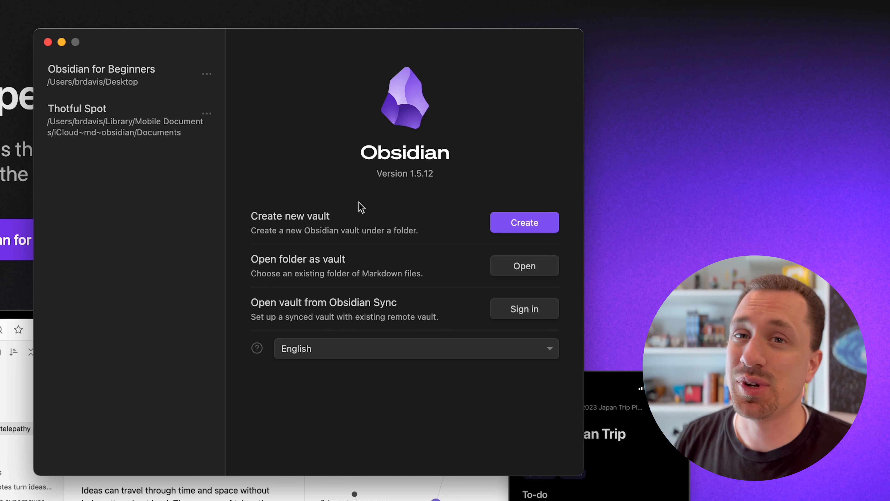
click(536, 227)
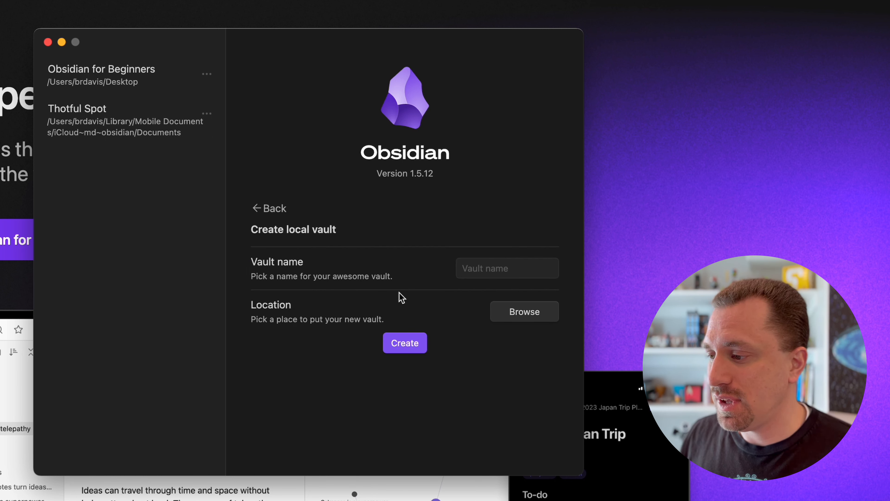
click(476, 272)
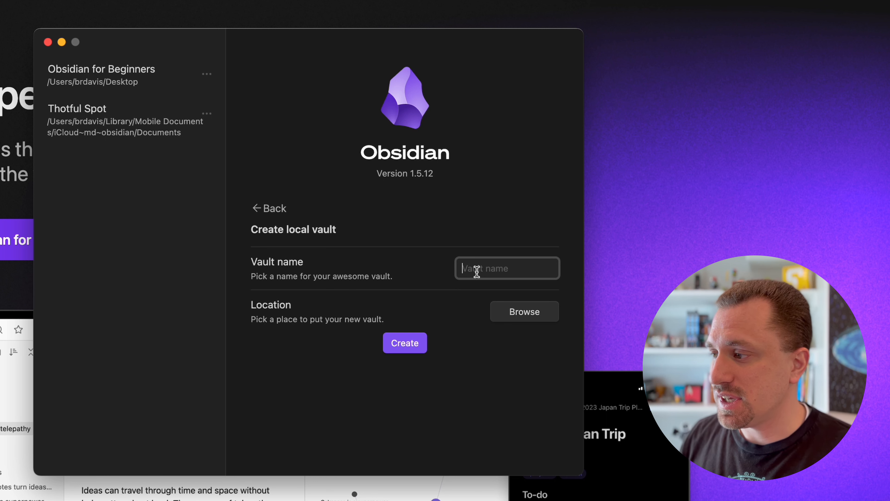
text(Obsidian f)
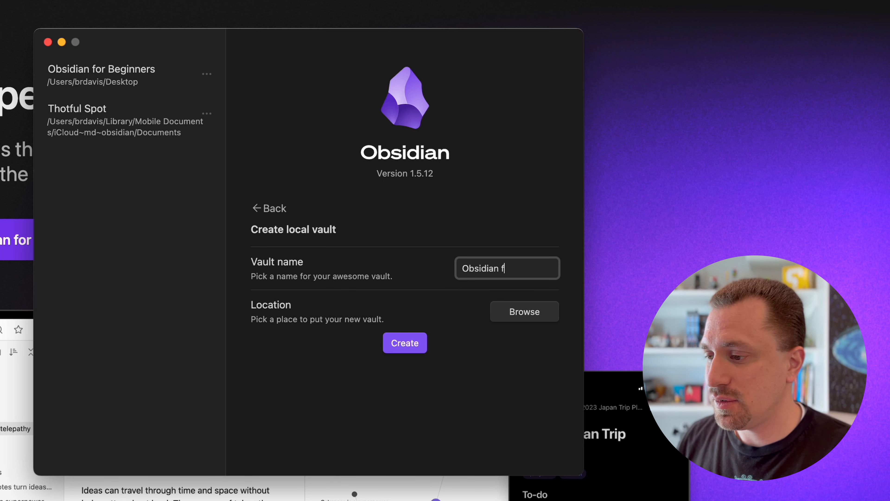
text(or Beginners)
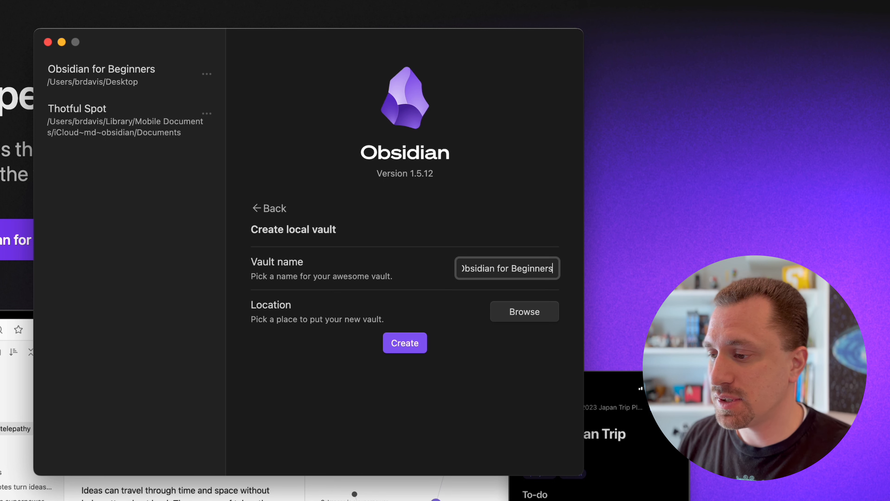
click(547, 312)
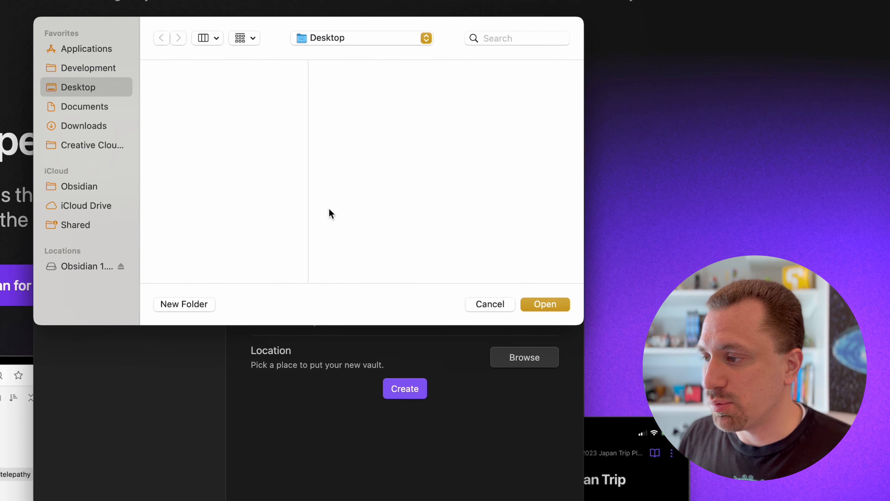
click(549, 304)
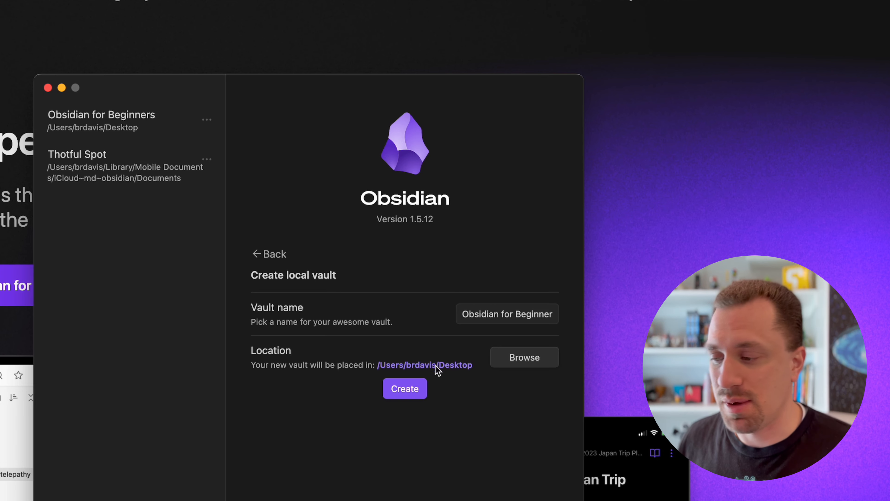
click(405, 388)
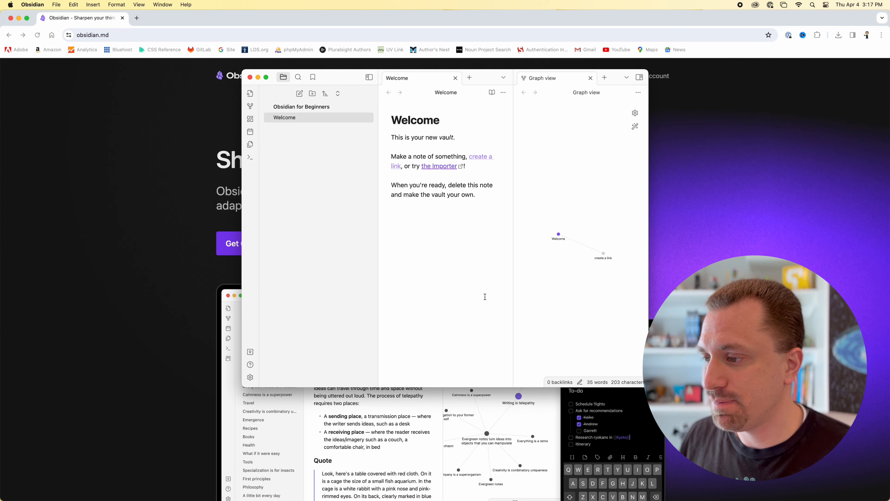
- Enlarge the new vault's window to fill the screen
drag(346, 73, 346, 73)
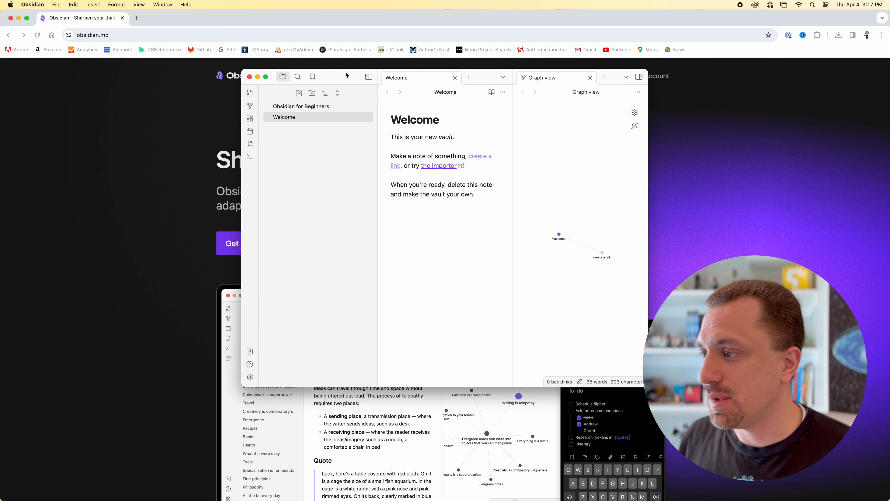
double_click(481, 74)
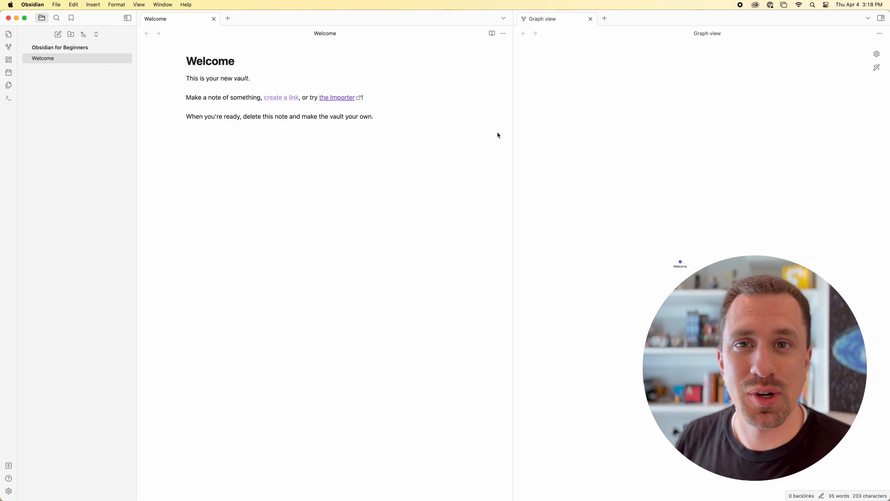
key(super+Tab)
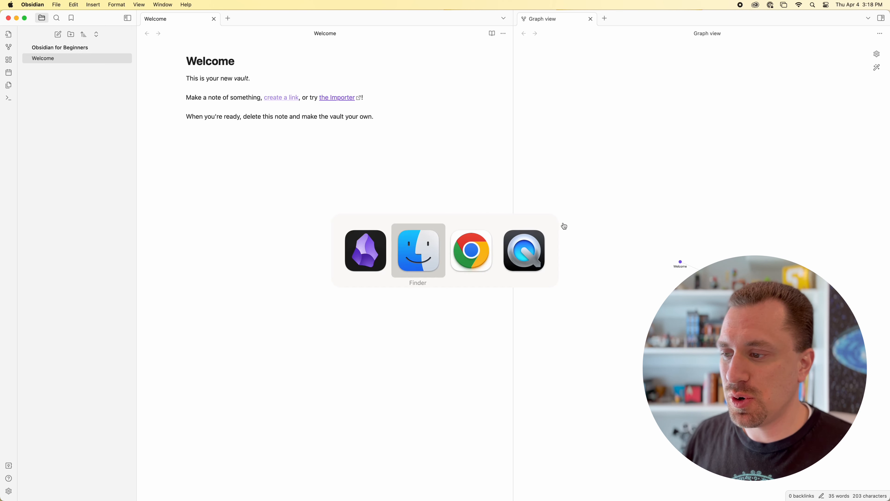
key(Escape)
- Narrow the open windows to uncover the desktop and look inside the Obsidian for Beginners folder at Welcome.md
drag(888, 148, 777, 148)
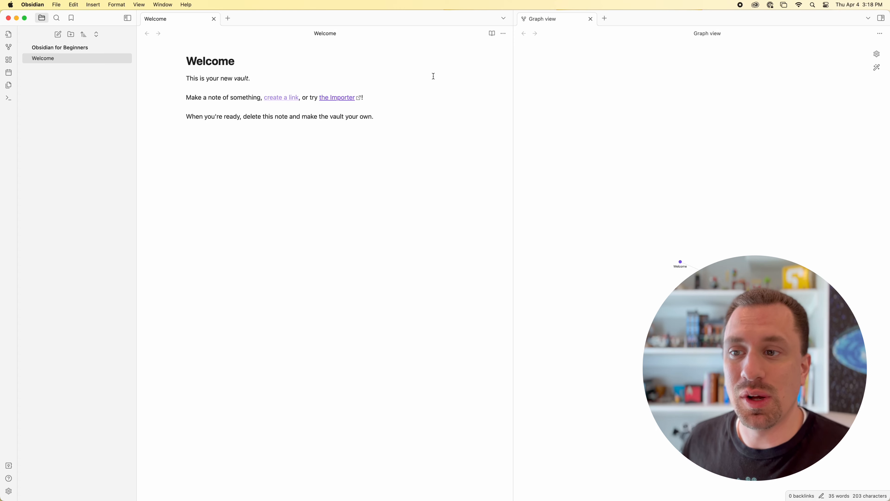
drag(889, 170, 790, 170)
double_click(862, 68)
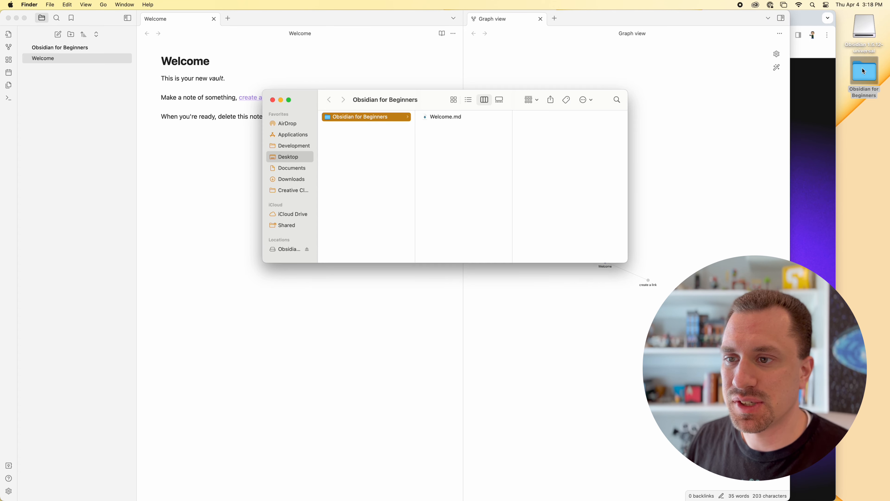
click(442, 118)
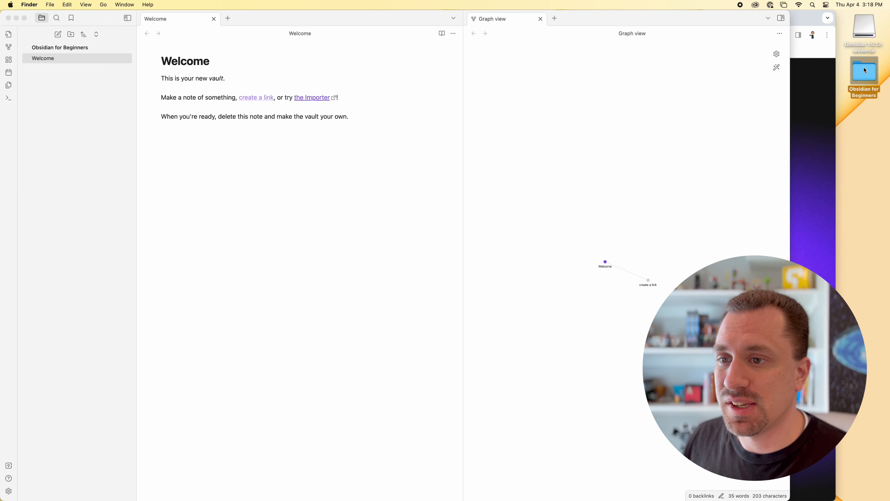
- Open Welcome.md from the Obsidian for Beginners folder in Visual Studio Code to view its Markdown source
double_click(864, 67)
click(457, 119)
right_click(454, 117)
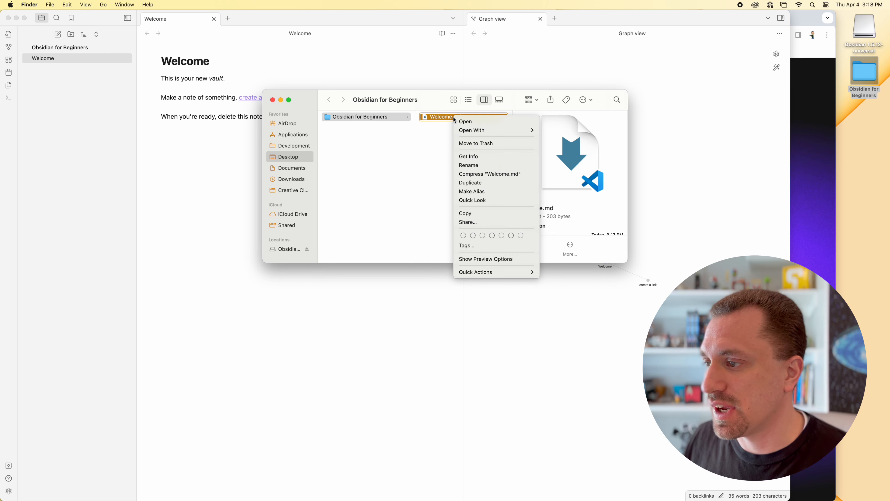
click(572, 130)
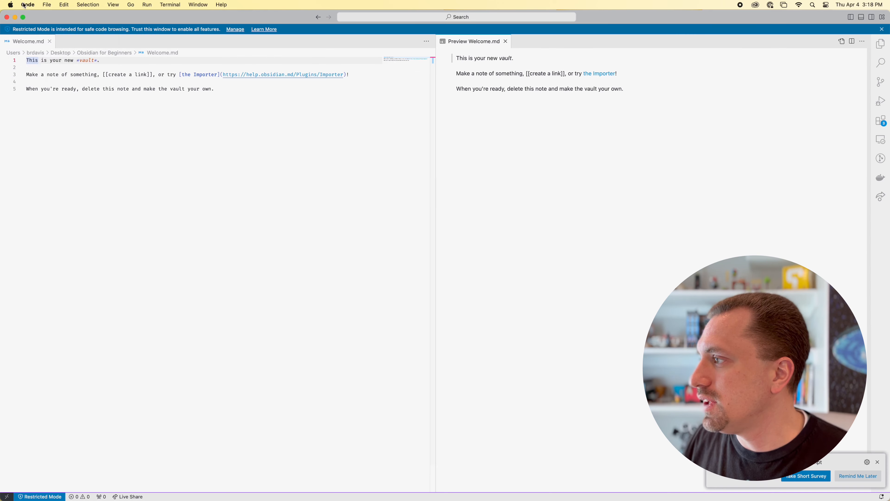
- Leave Visual Studio Code and return to Obsidian with its window filling the screen
click(66, 11)
click(40, 97)
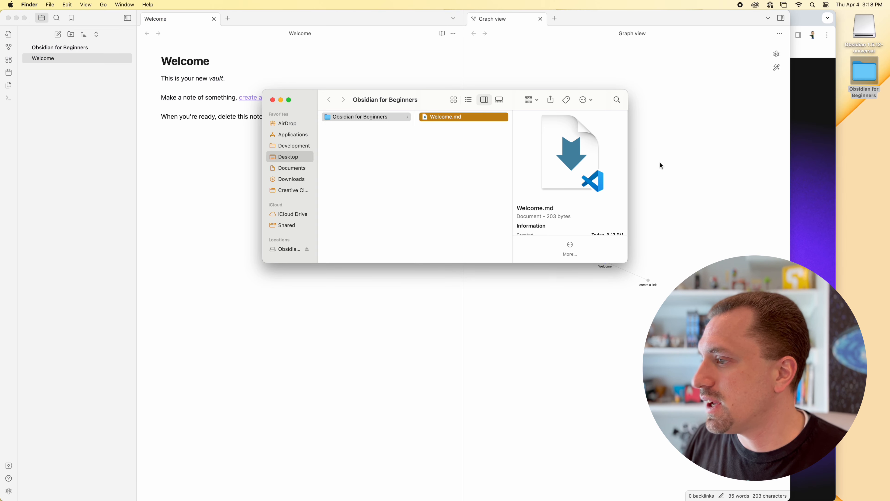
click(590, 12)
double_click(591, 16)
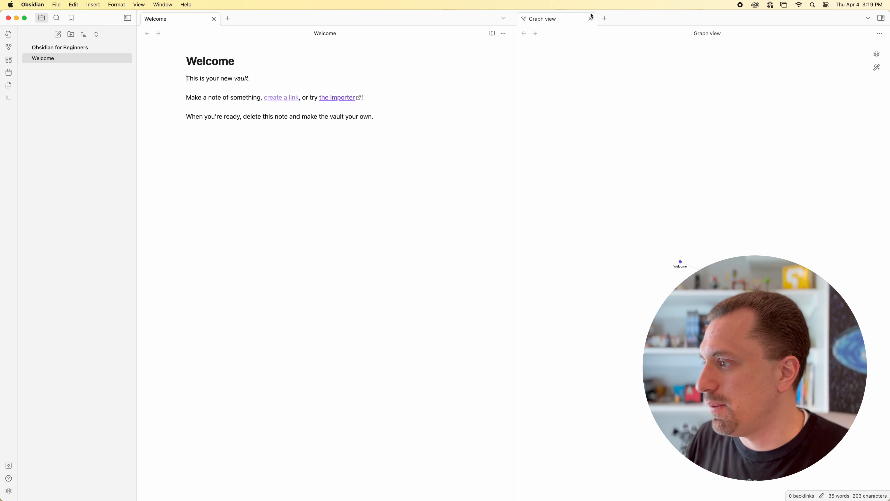
- Rename the Welcome note to "Markdown Cheatsheet" through its title
click(241, 61)
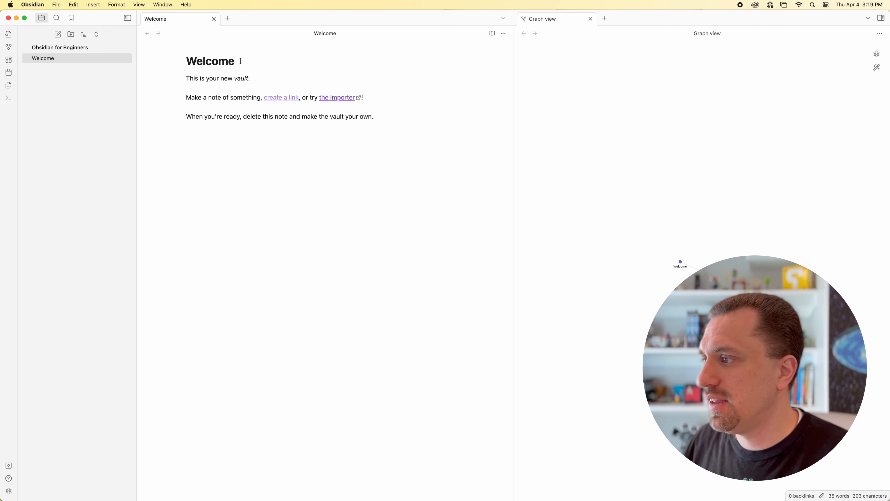
double_click(241, 61)
key(BackSpace)
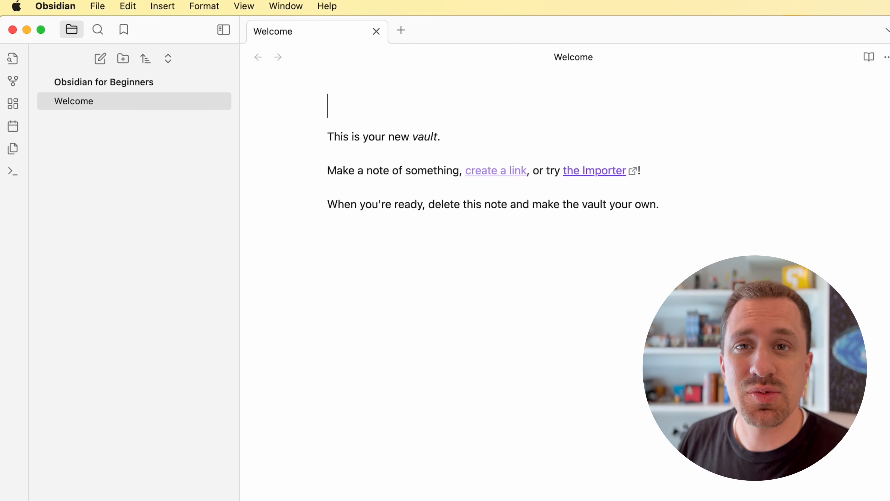
text(Ma)
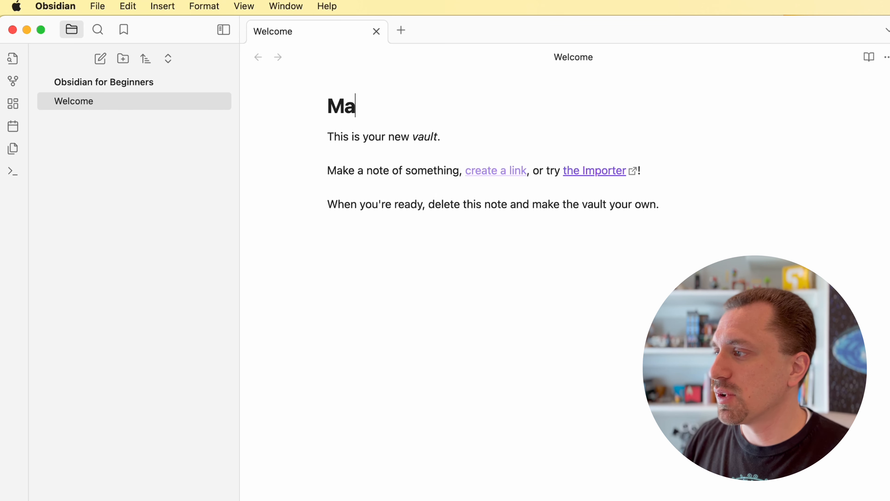
text(rkdown Cheat)
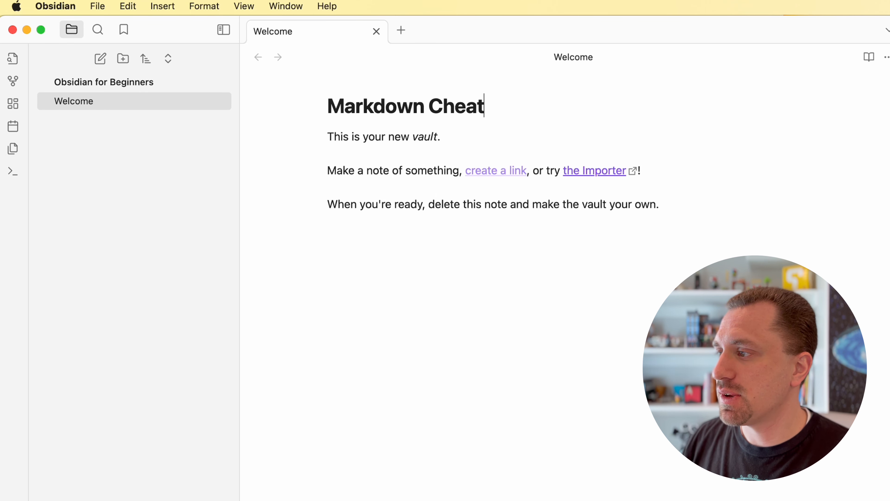
text(sheet)
key(Return)
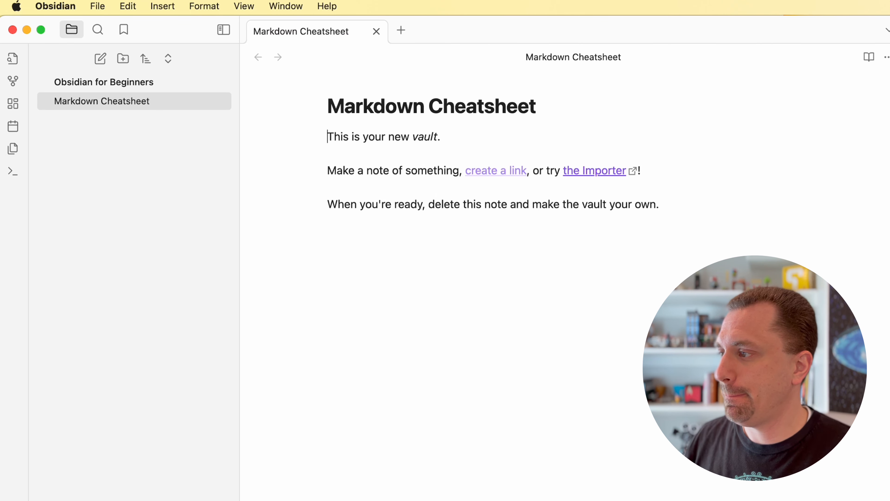
- Clear the note's body text and add a level-1 Markdown heading reading "Heading 1"
key(super+a)
key(BackSpace)
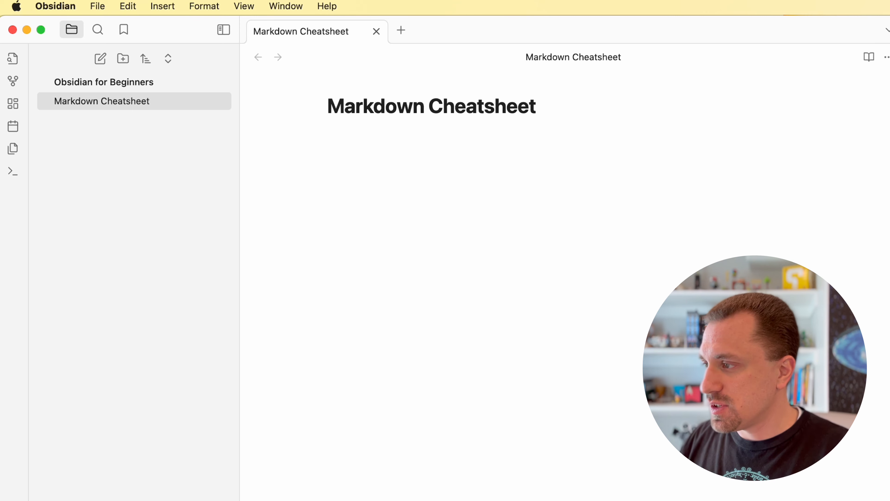
text(#)
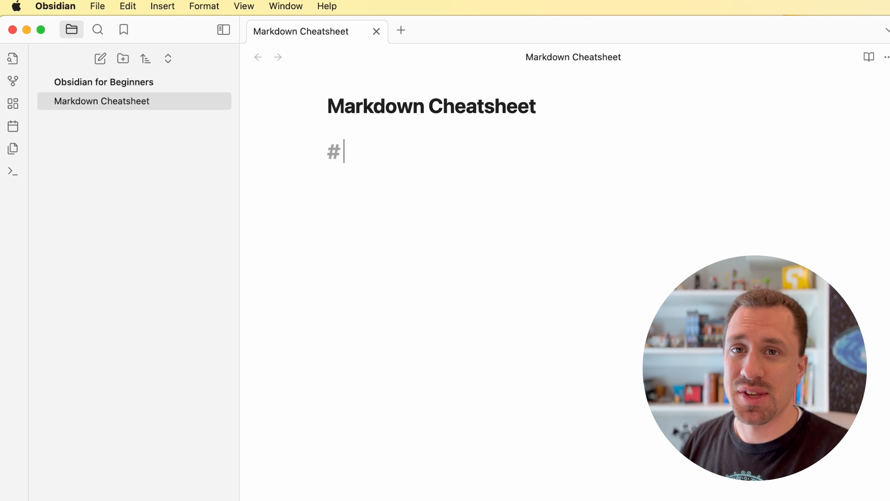
text( Heading 1)
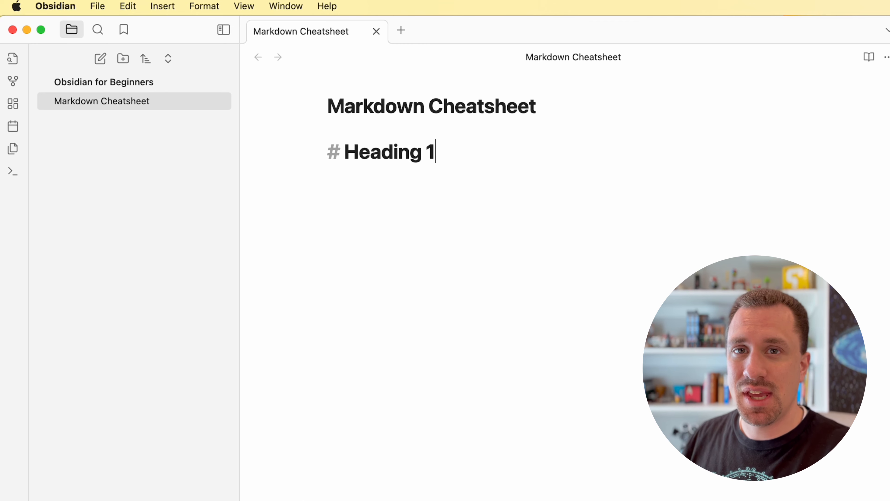
key(Return)
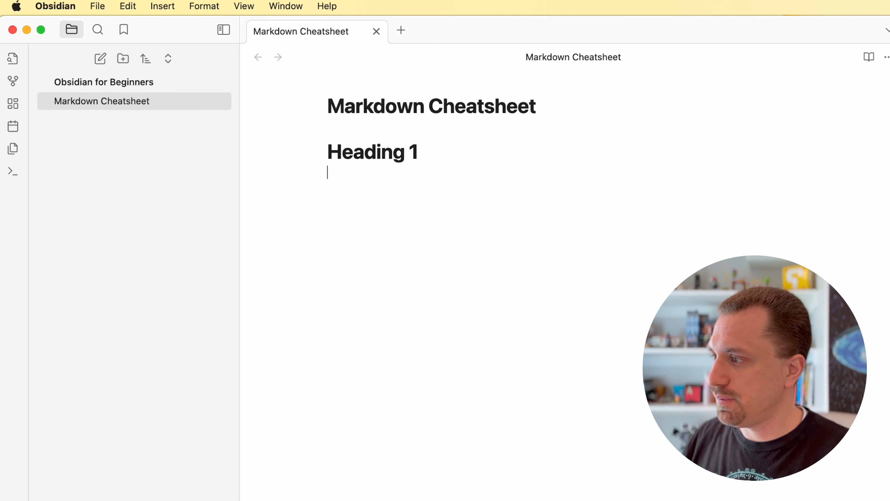
- Add a level-2 Markdown heading reading "Heading 2" below Heading 1
text(##)
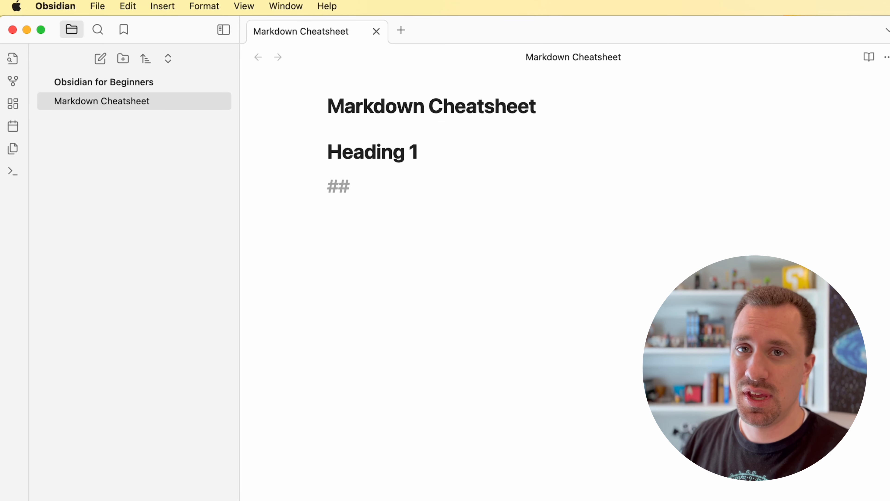
text( Heading )
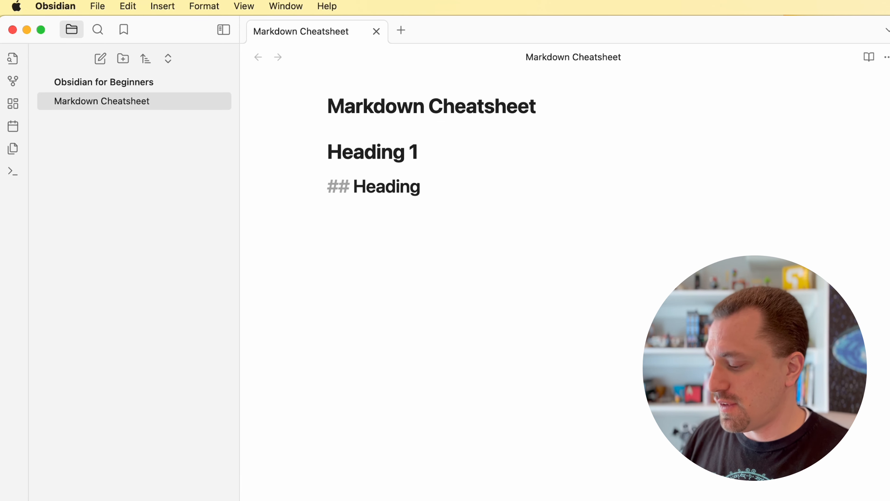
text(2)
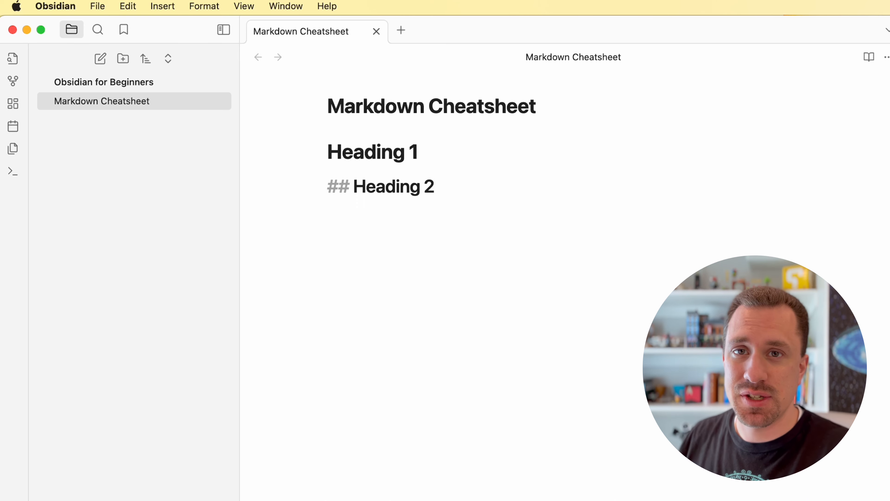
key(Return)
- Add a level-3 Markdown heading reading "Heading 3" and a level-4 heading reading "Heading 4" below Heading 2
text(#)
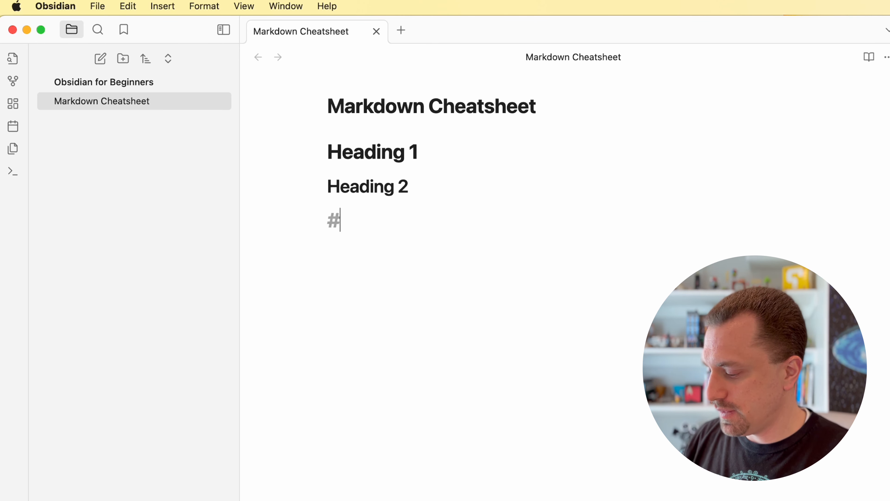
text(## Heading 3)
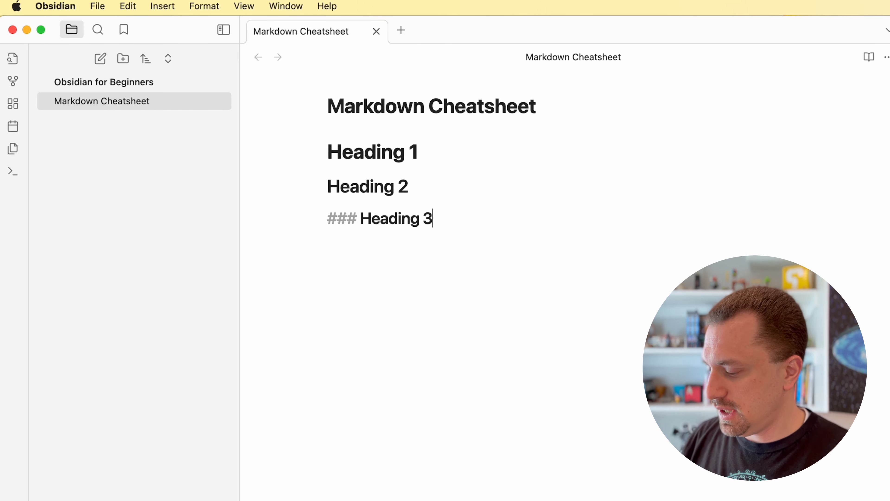
key(Return)
text(####)
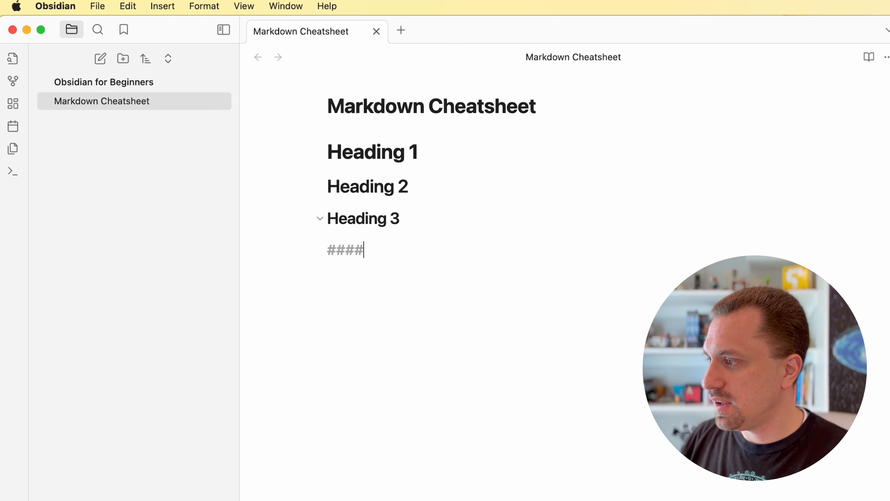
text( Heading 4)
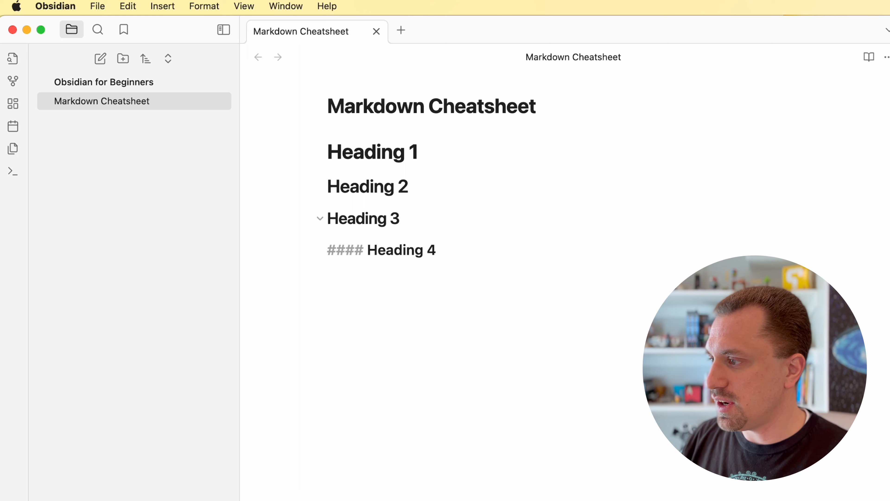
key(Return)
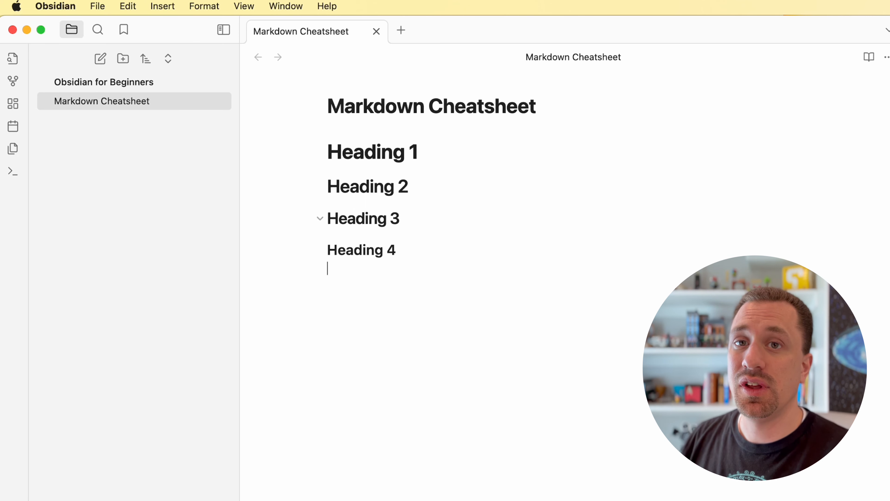
- Add a level-5 Markdown heading reading "Heading 5" and a level-6 heading reading "Heading 6" below Heading 4
text(####)
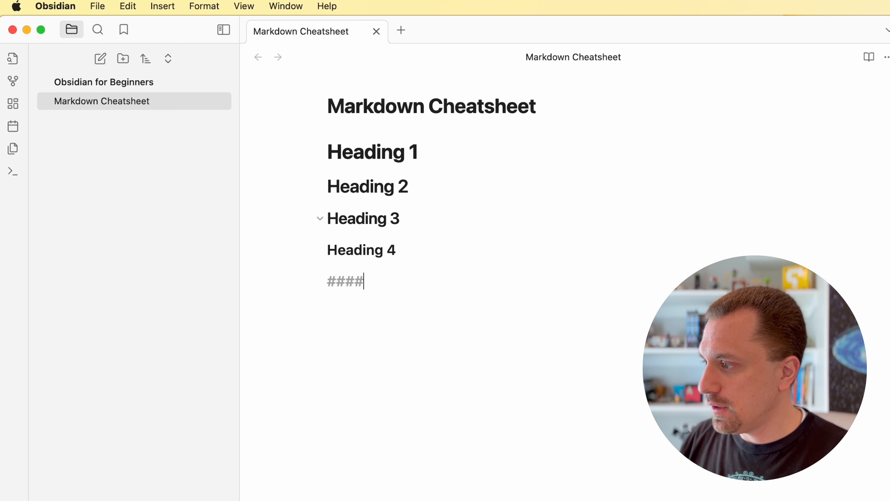
text(# Heading 5)
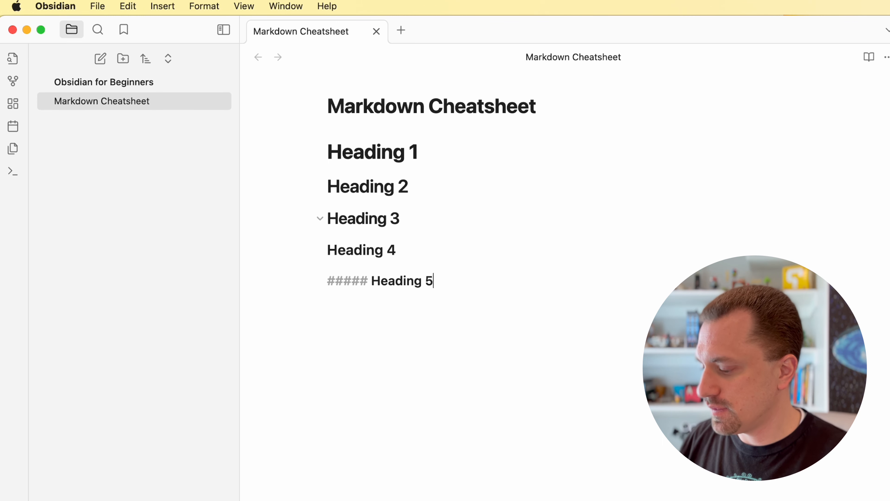
key(Return)
text(###### Heading 6)
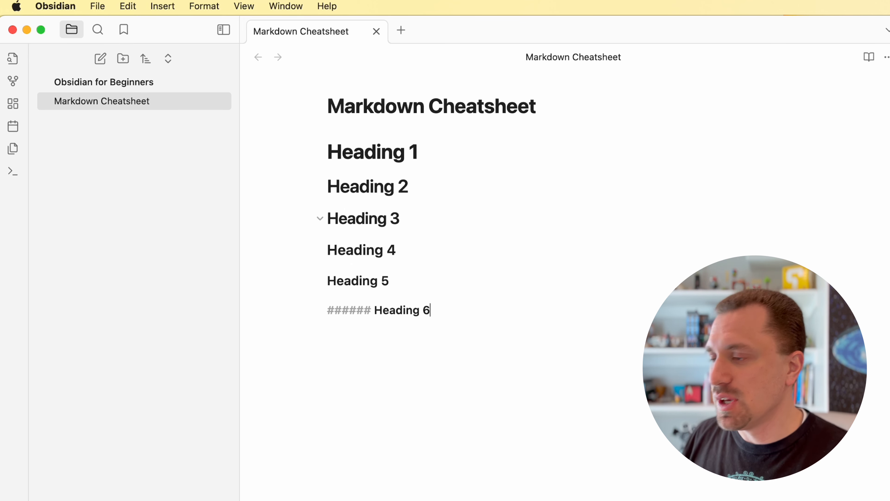
key(Return)
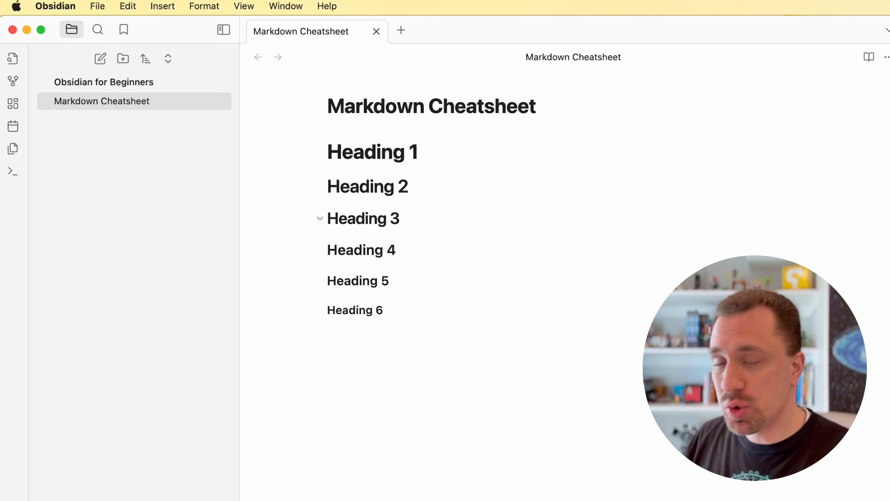
- Add the word "Bold" below the headings, formatted as bold with double-asterisk Markdown syntax
text(**)
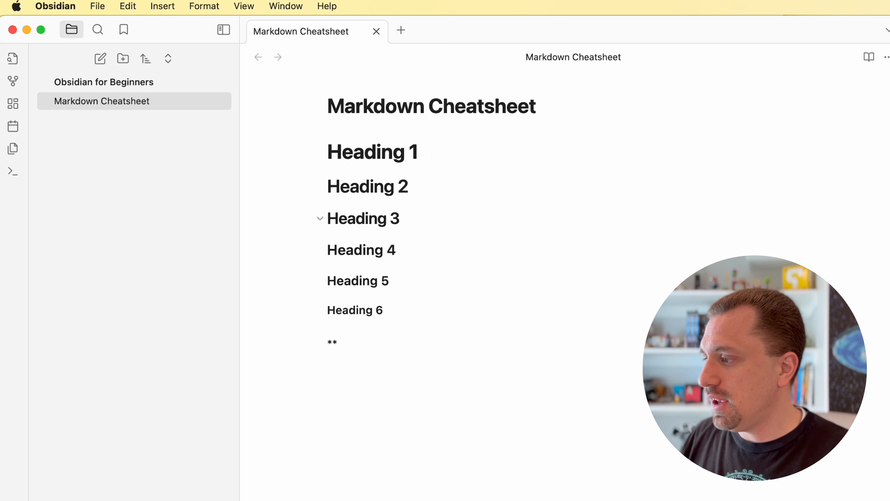
text(Bold)
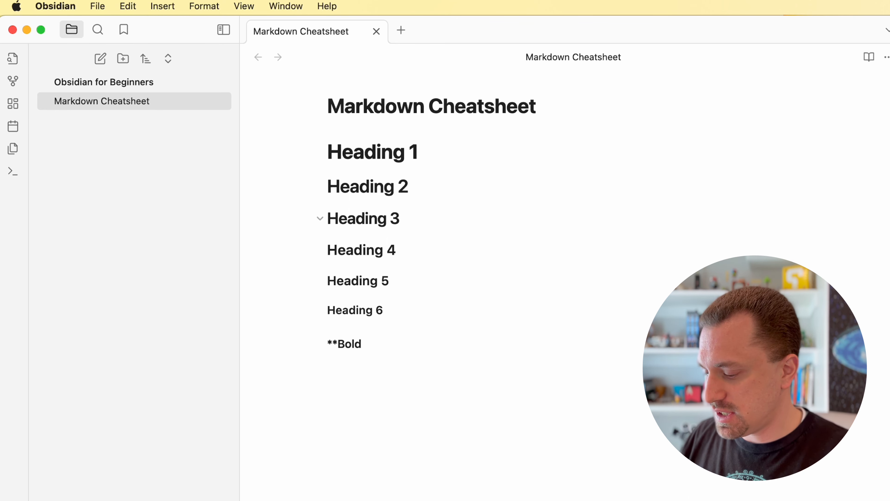
text(**)
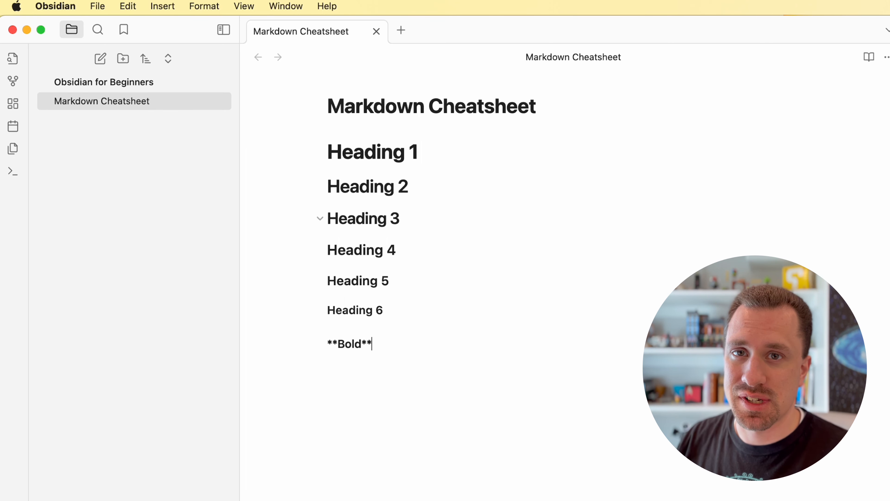
key(Return)
key(Return)
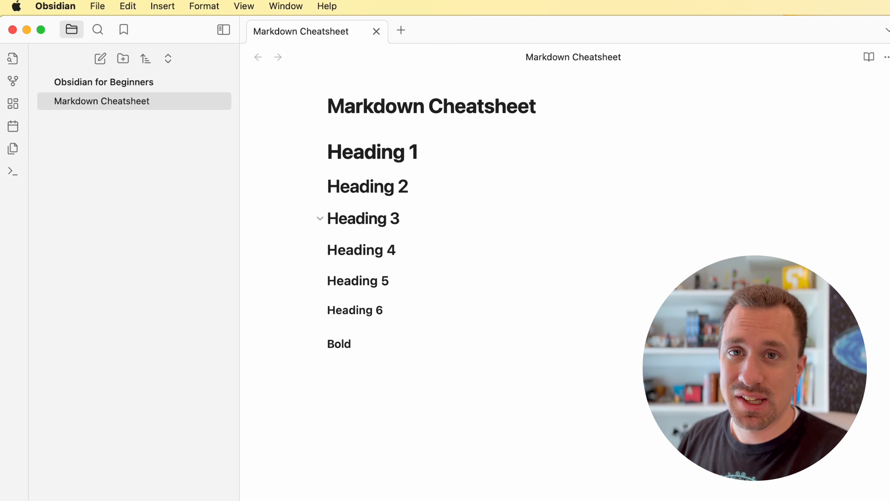
- Add the word "Italic" below the bold line, formatted as italic with single-asterisk Markdown syntax
text(**)
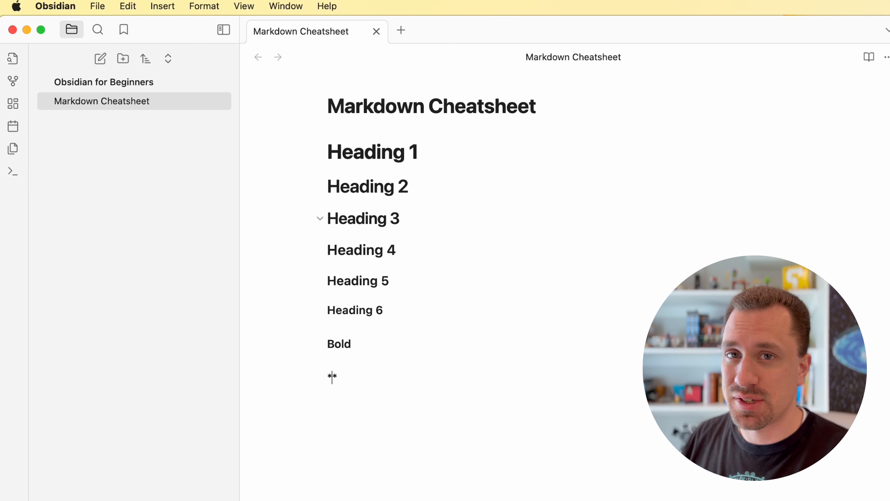
text(Italic)
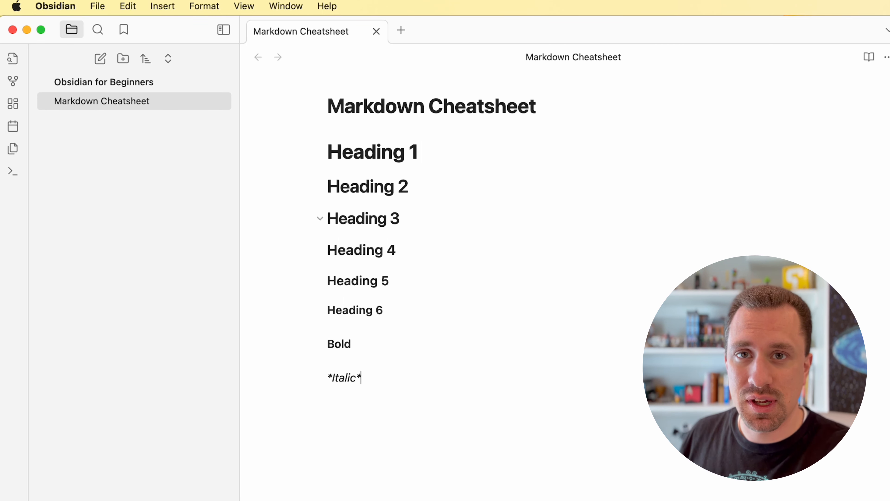
key(Return)
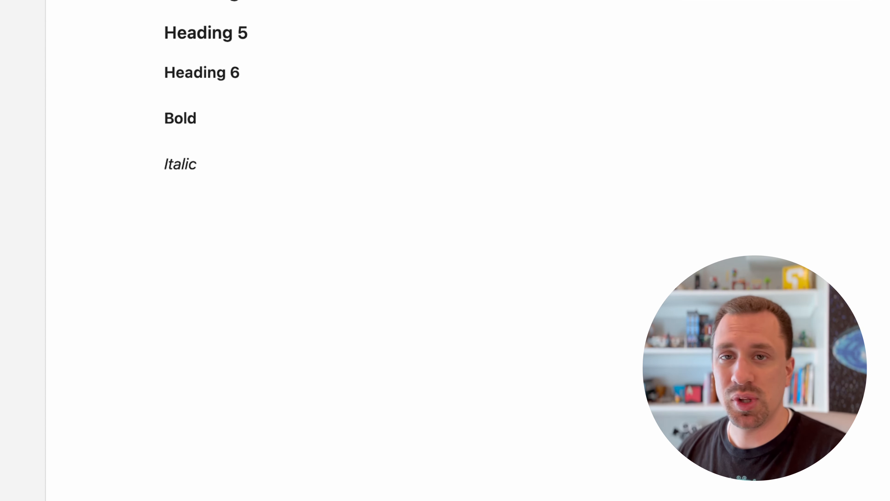
- Start a Markdown bullet list below the italic line with the items "Bullet Item 1" and "Bullet Item 2"
text(- )
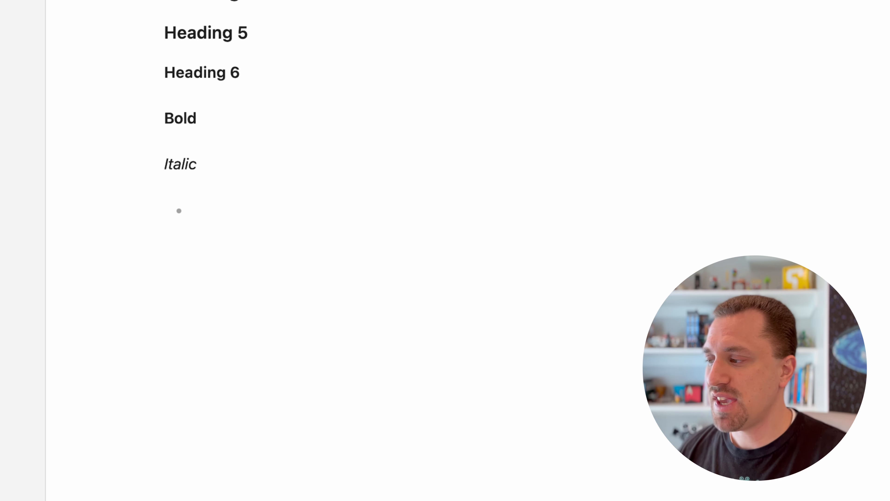
text(B)
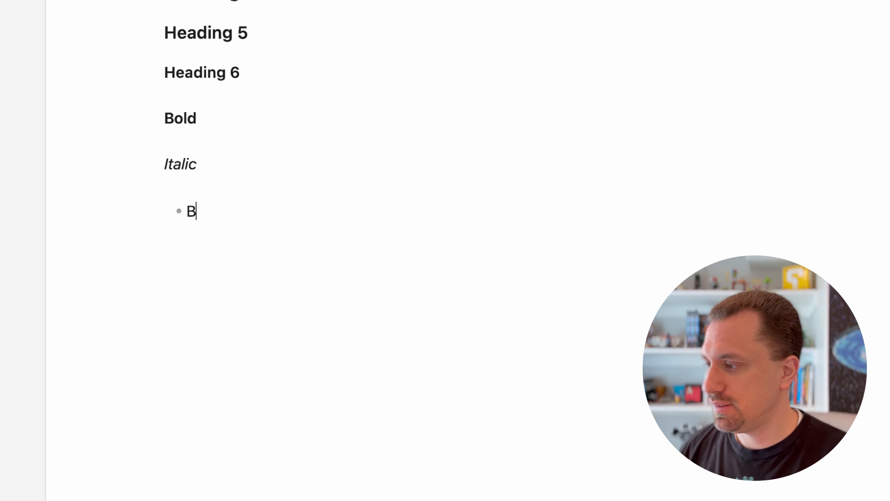
text(ullet Item )
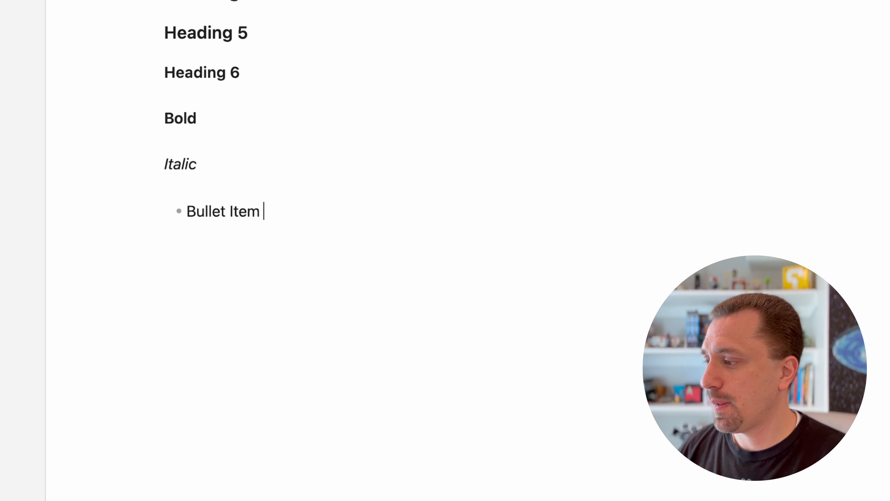
text(1)
key(Return)
text(Bullet)
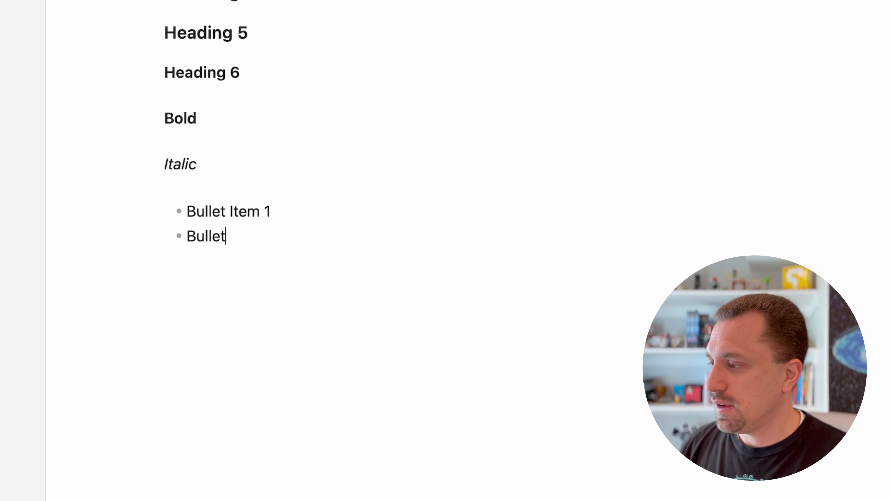
text( Item )
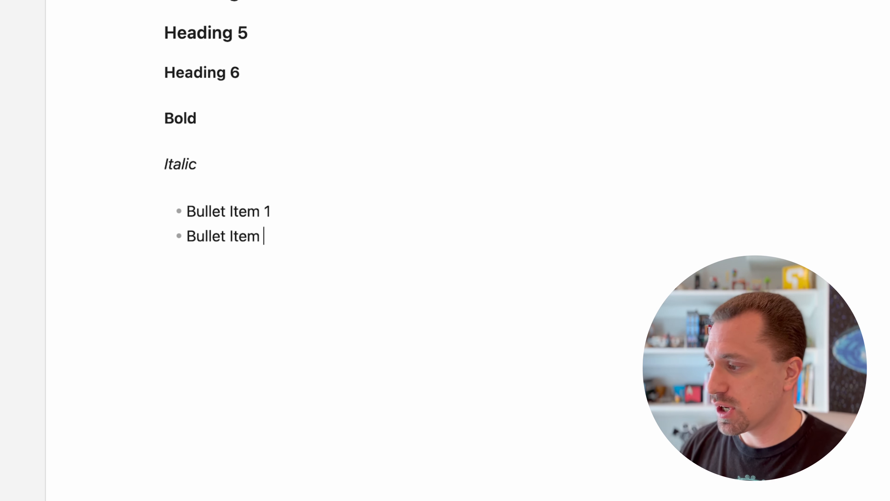
text(2)
- Add an indented sub-bullet reading "Nested Item" under Bullet Item 2
key(Return)
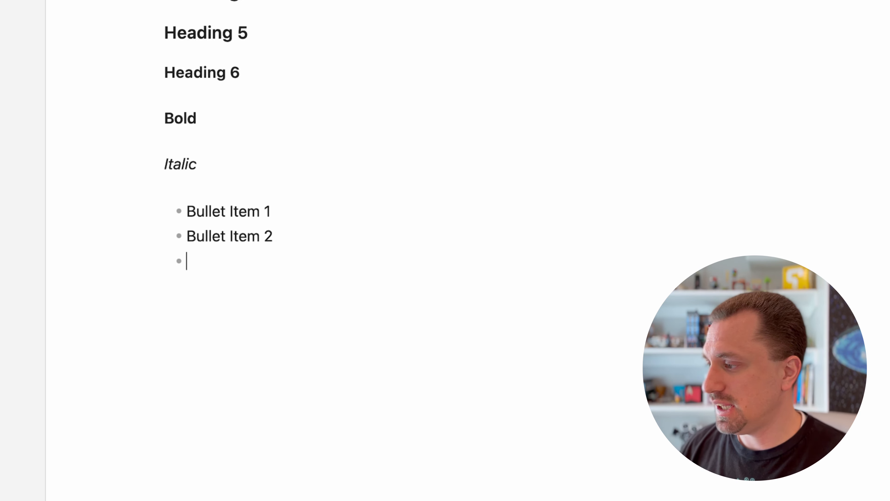
key(Tab)
text(Nested)
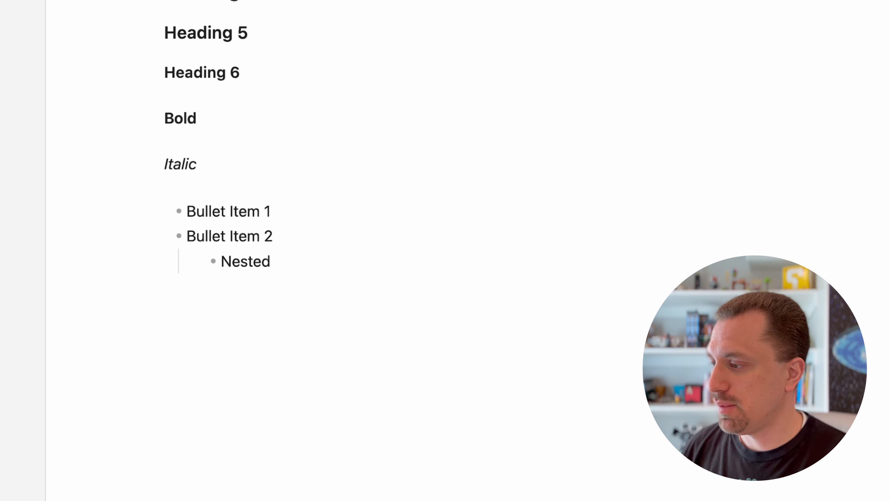
text( Item)
- Add a top-level bullet reading "Bullet Item 3" after the nested item and end the bullet list
key(Return)
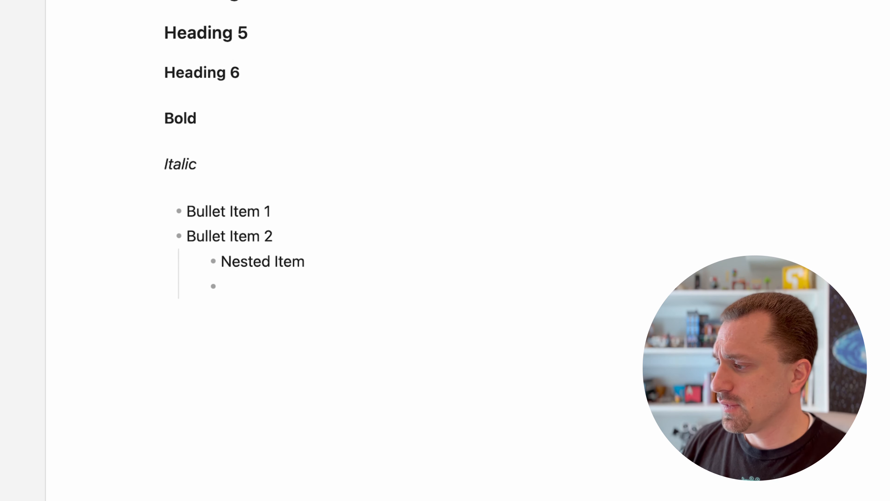
key(shift+Tab)
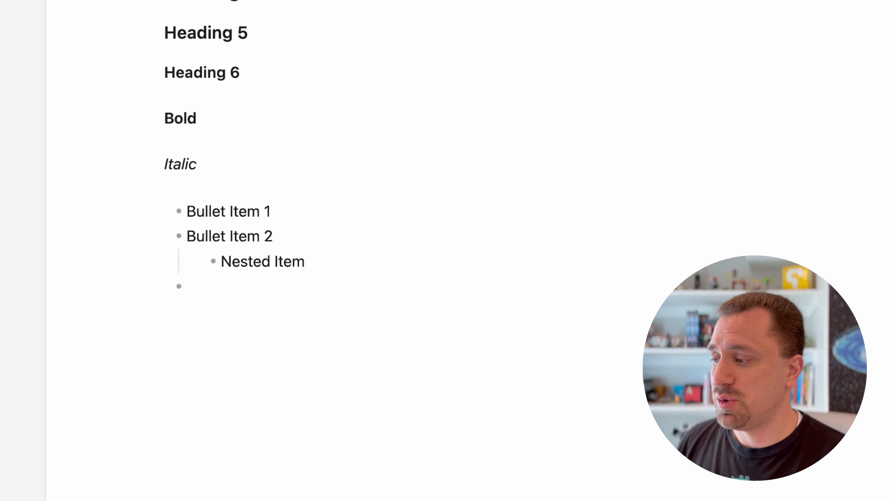
text(Bulle)
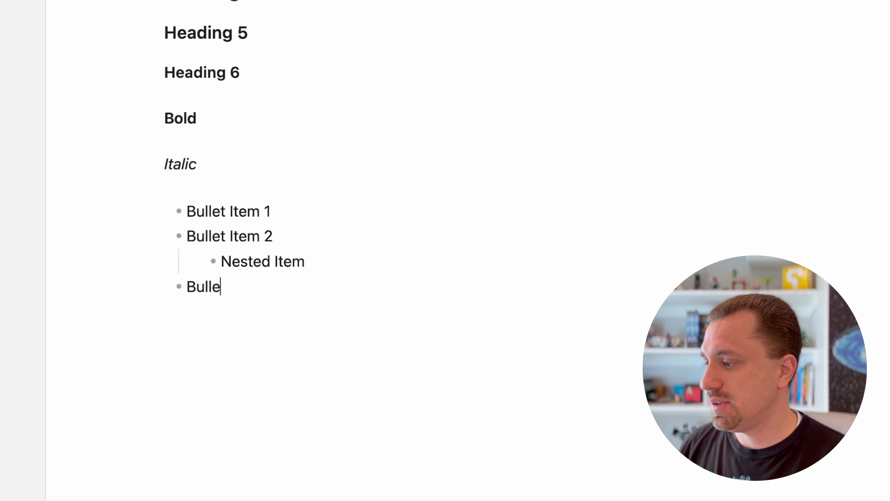
text(t Item 3)
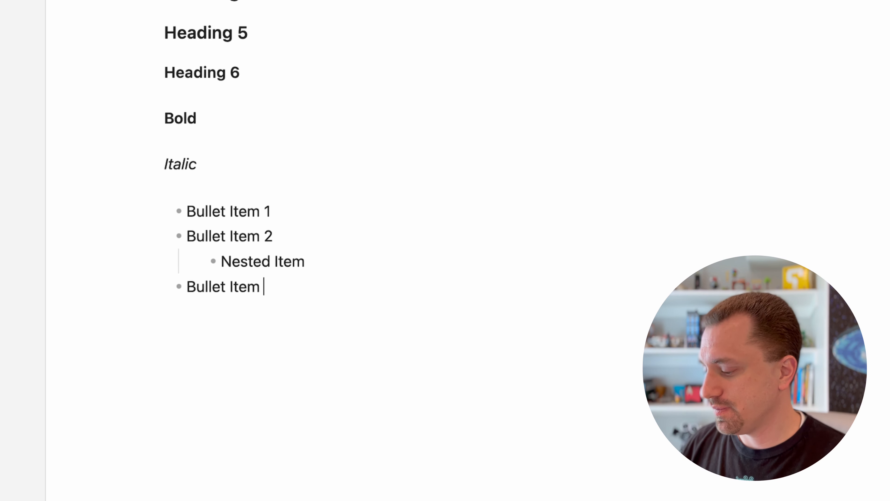
key(Return)
key(Return)
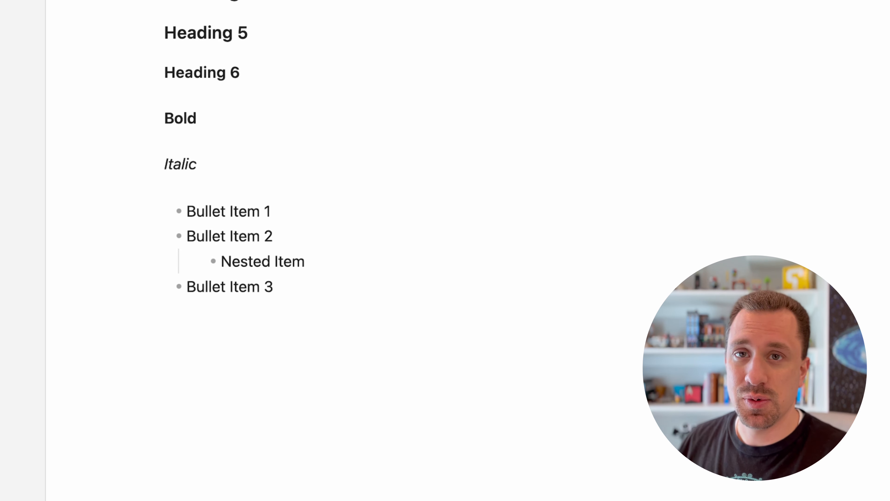
- Add a numbered list below the bullets with the items "Number one", "Number two" and "Number three", and end the list
text(1. Number )
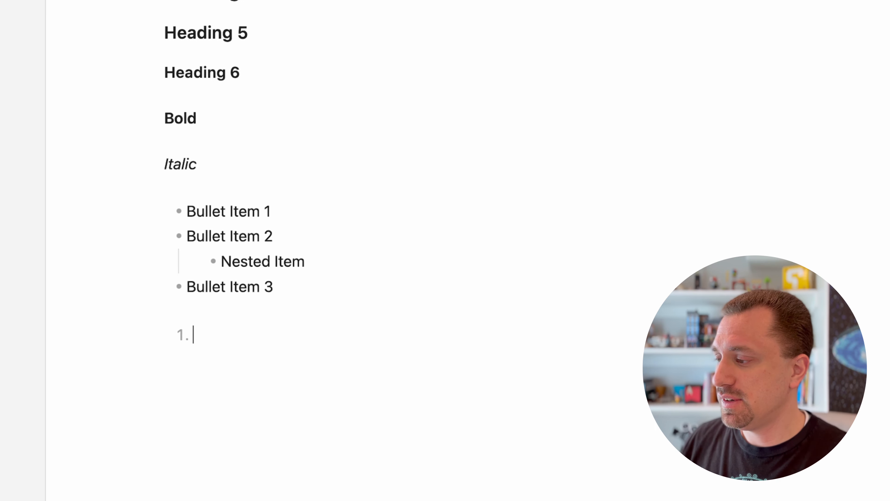
text(one)
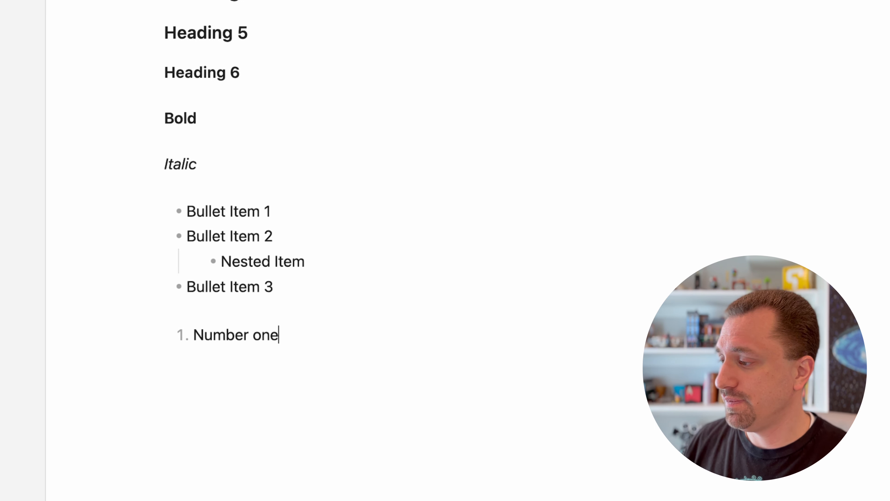
key(Return)
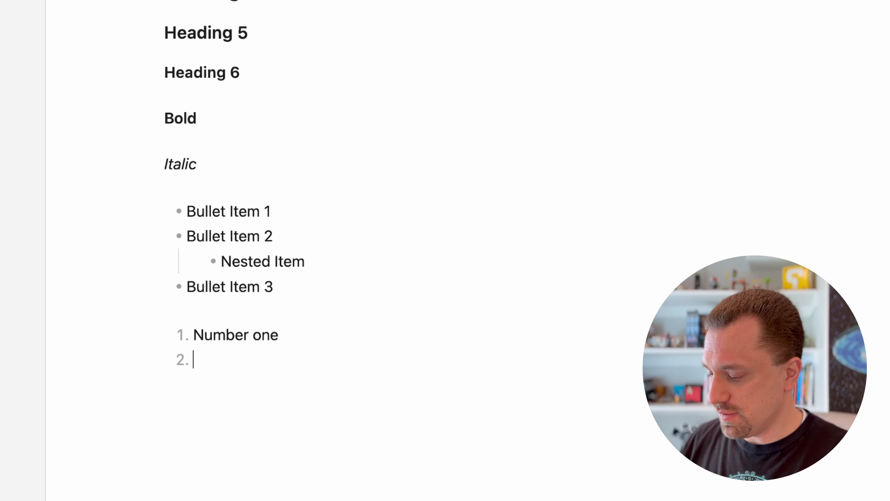
text(Number two)
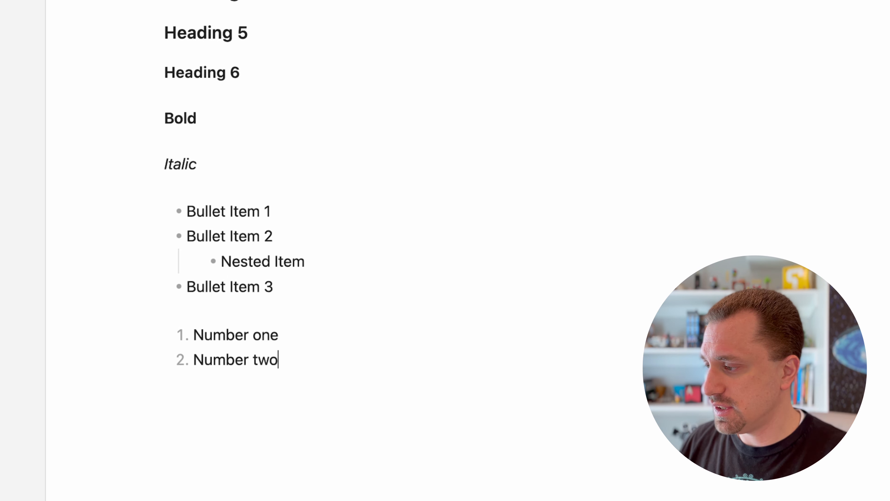
key(Return)
text(Number three)
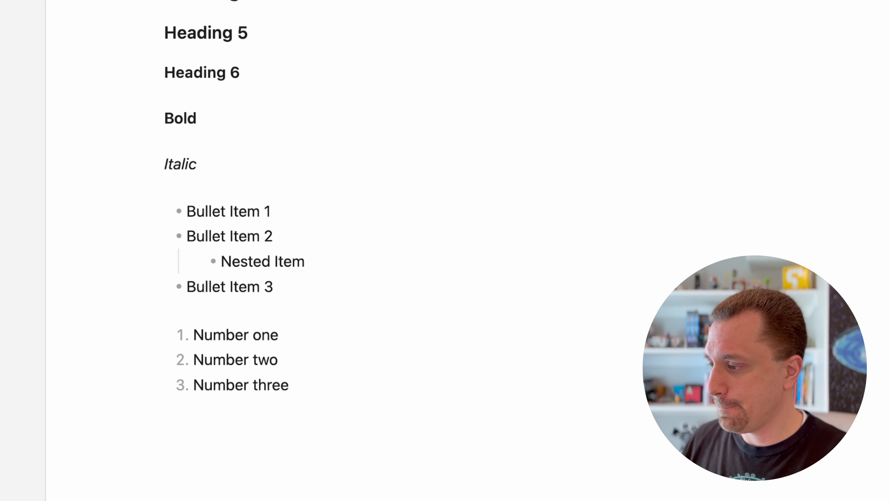
key(Return)
key(Return)
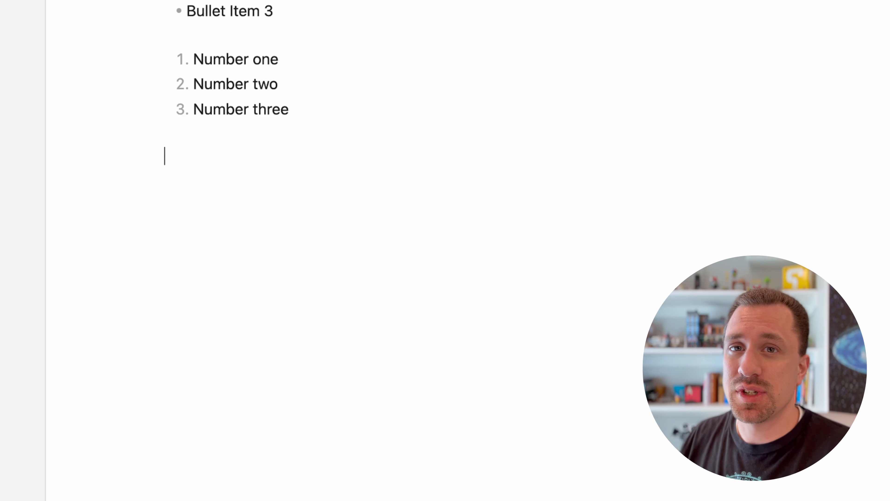
- Add an internal link to "My First Note" below the numbered list and end the line
text([[)
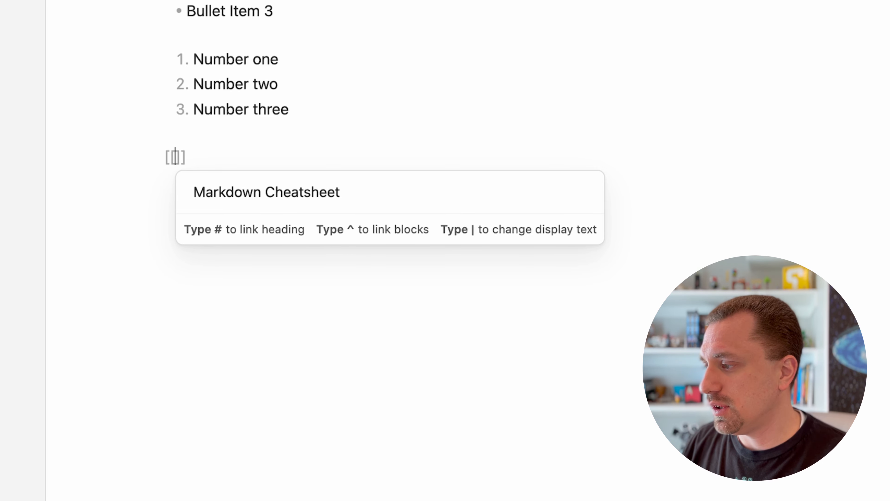
text(My First)
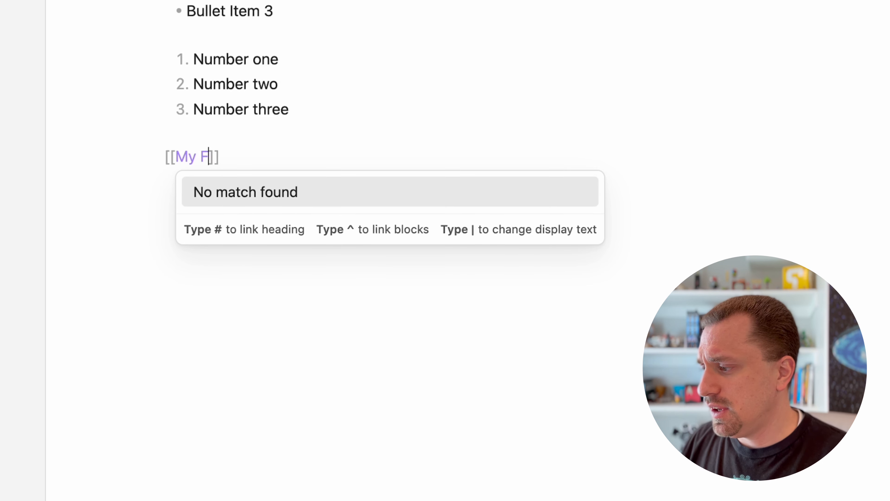
text( Note)
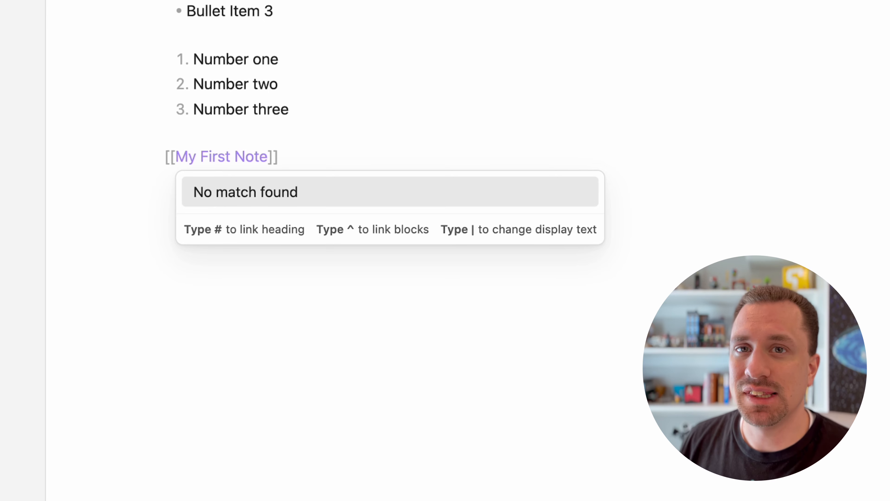
key(Return)
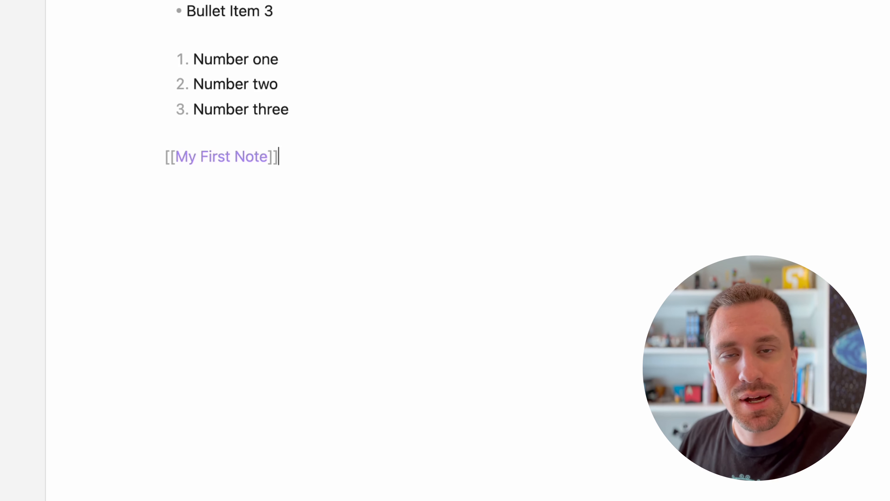
key(Return)
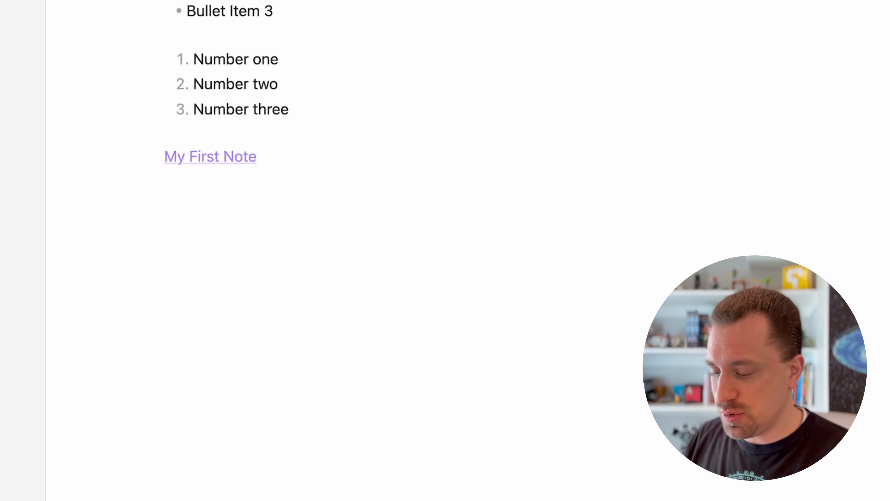
- Begin a Markdown external link below the internal link with the bracketed label "Link Text"
text([)
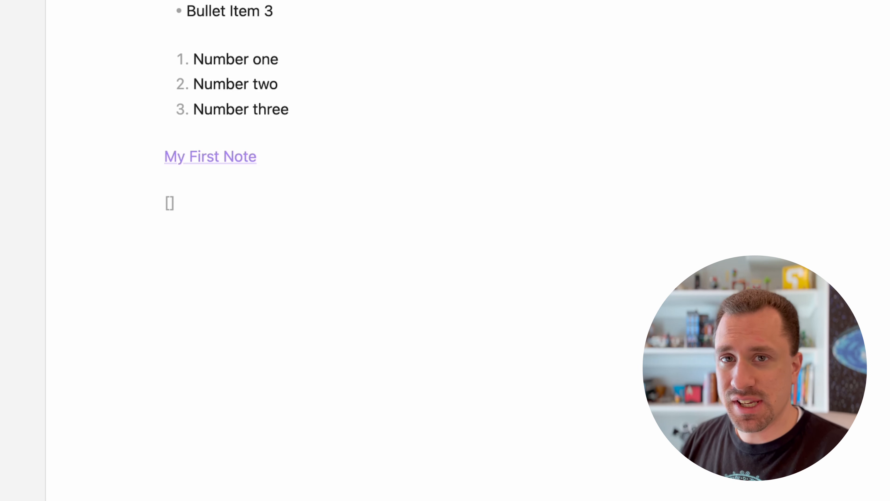
text(Linke T)
key(BackSpace)
key(BackSpace)
key(BackSpace)
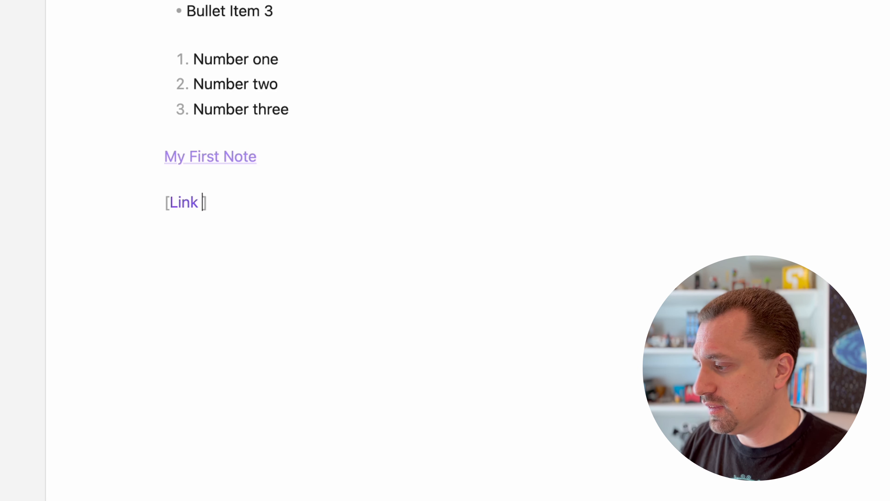
text(Text)
key(Right)
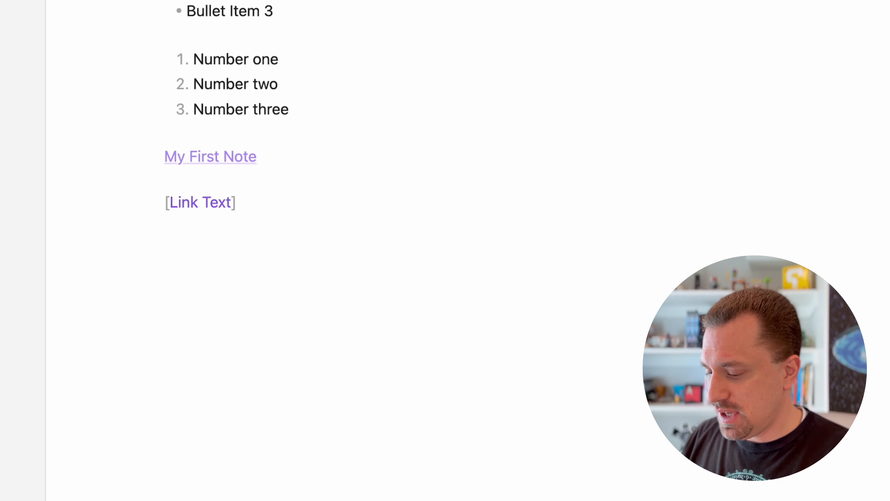
text(()
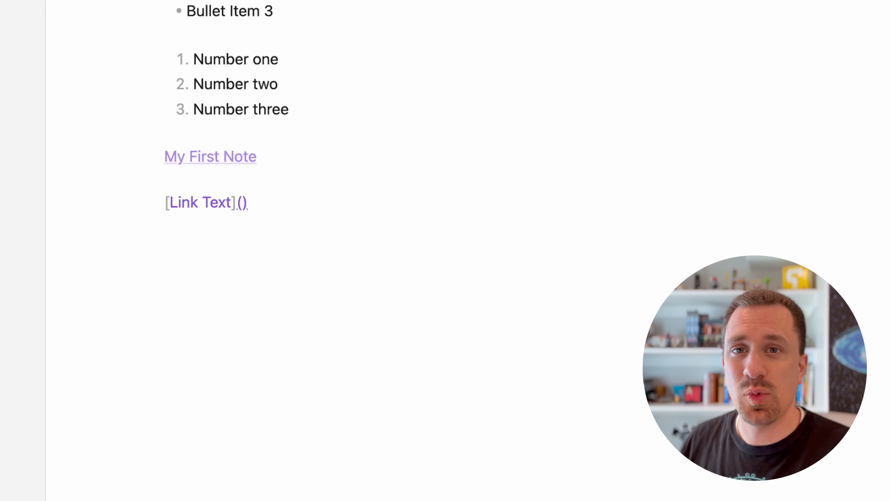
text(https://)
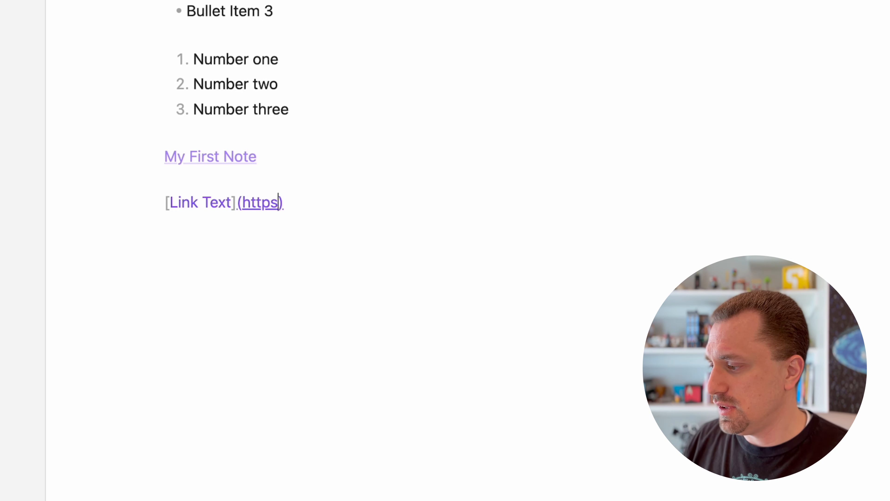
text(creadevlabs.)
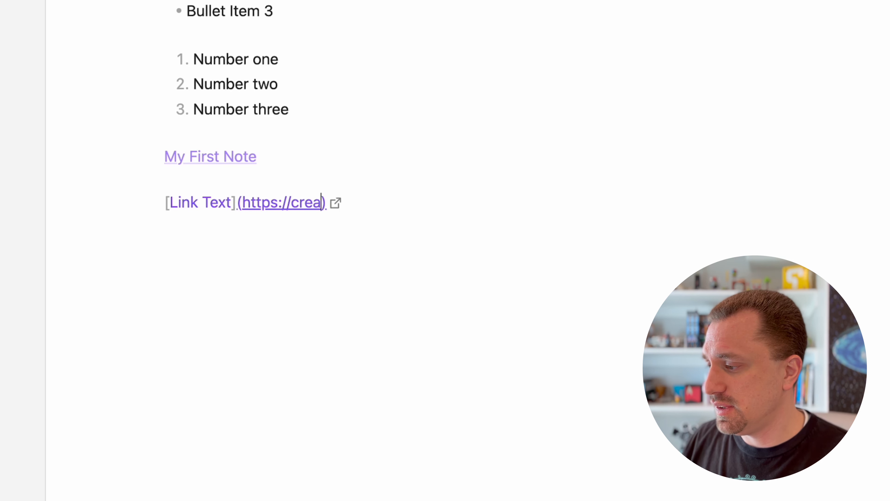
text(com)
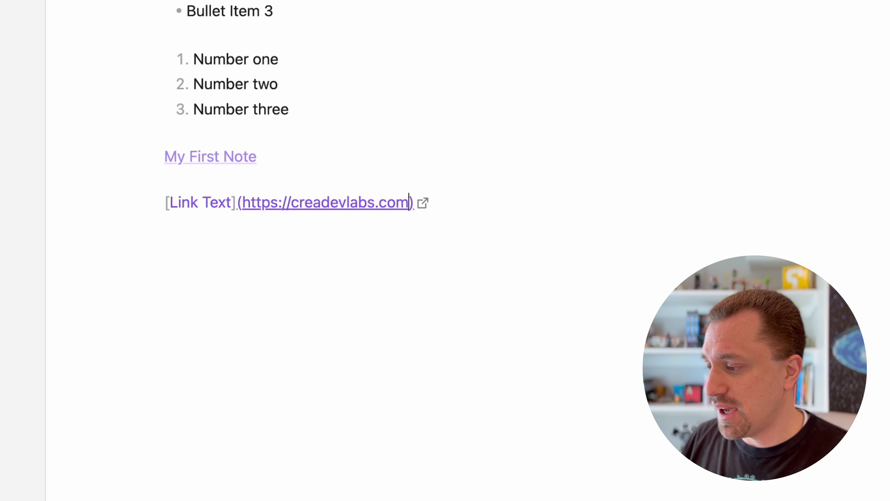
key(Down)
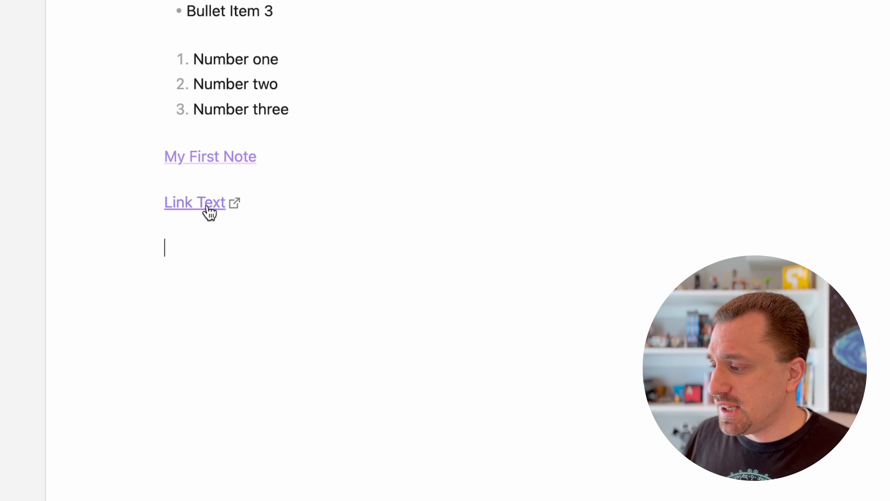
click(209, 212)
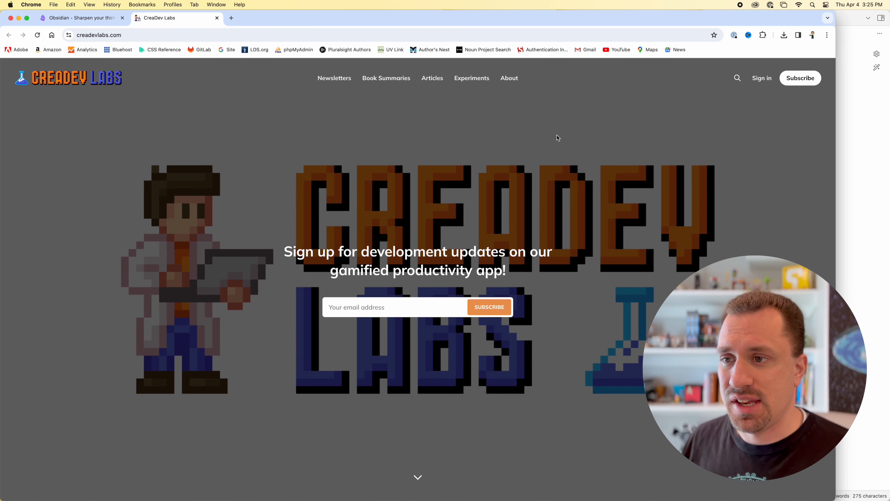
double_click(496, 16)
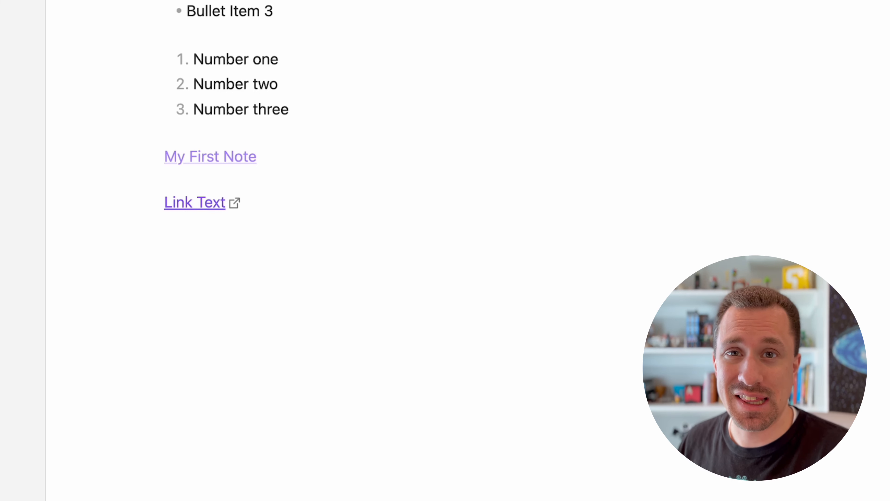
- Add a highlighted line reading "Highlight Text" in Markdown syntax below the external link
text(==)
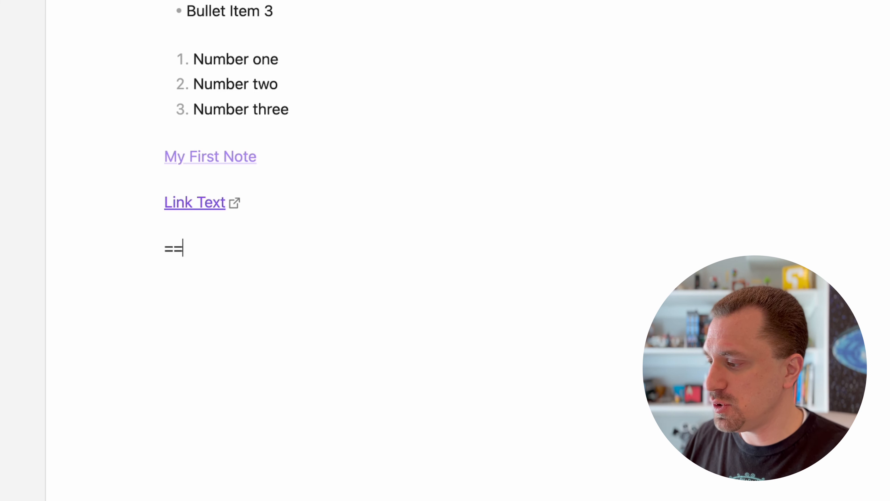
text(Highl)
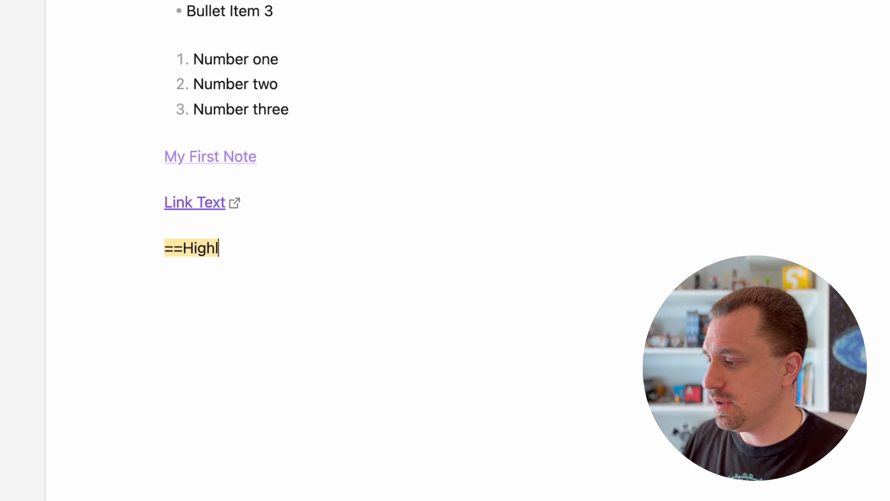
text(ight Text==)
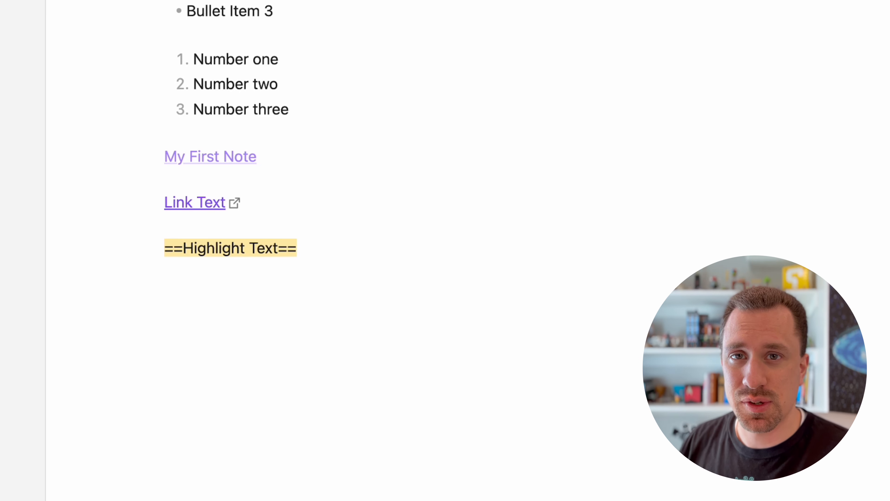
key(Return)
key(Return)
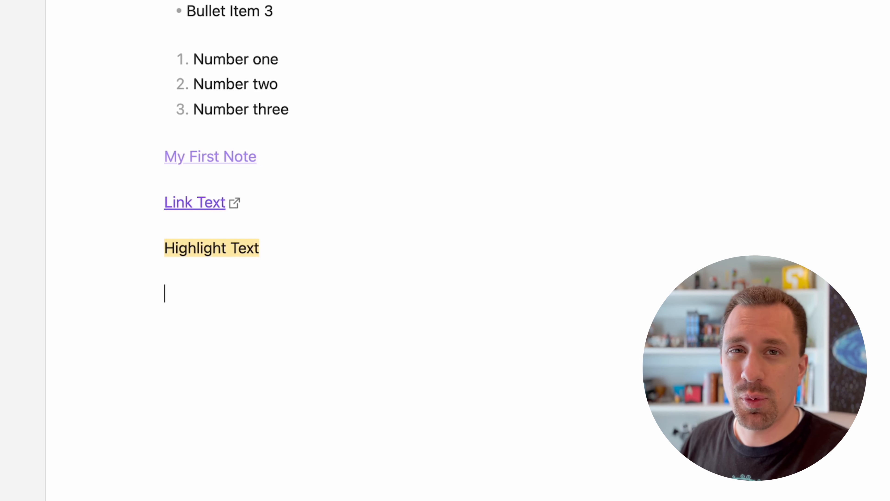
- Add a struck-through line reading "Strikethrough" in Markdown syntax below the highlighted line
text(~~)
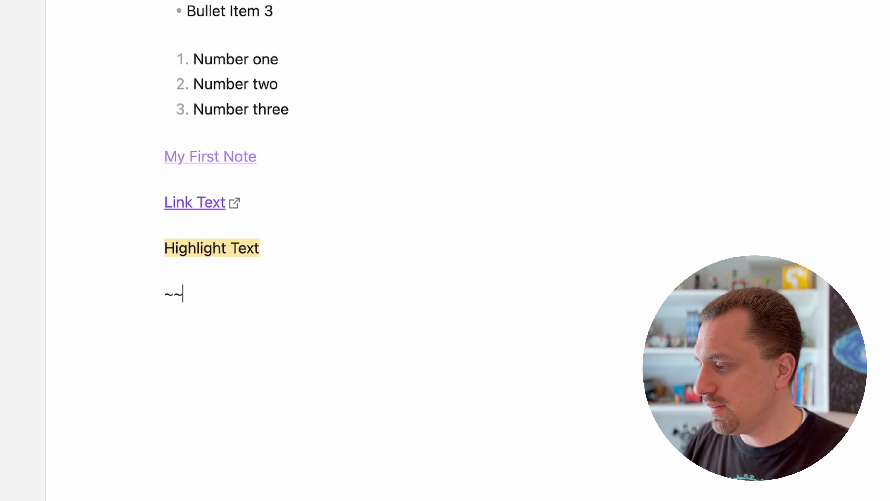
text(St)
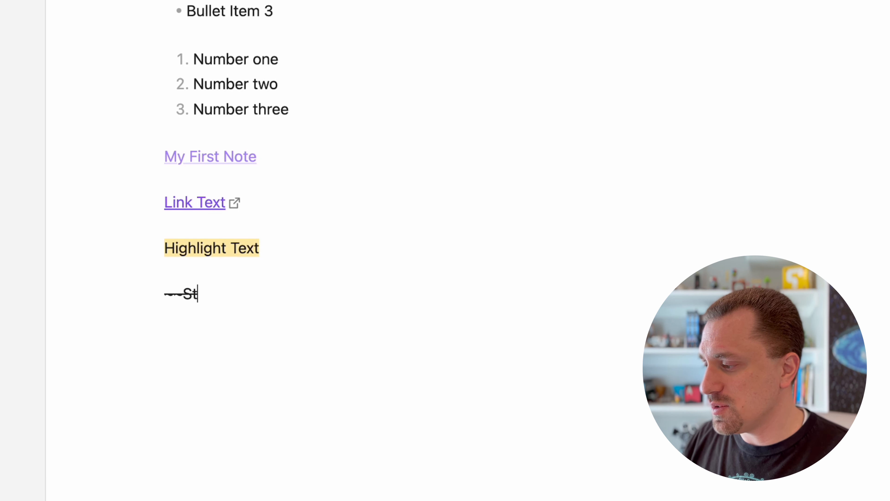
text(rikethrough~~)
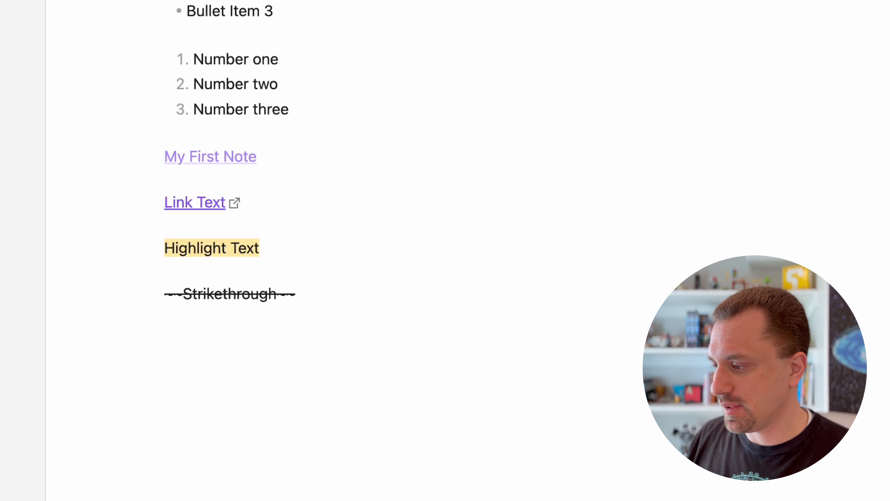
key(Return)
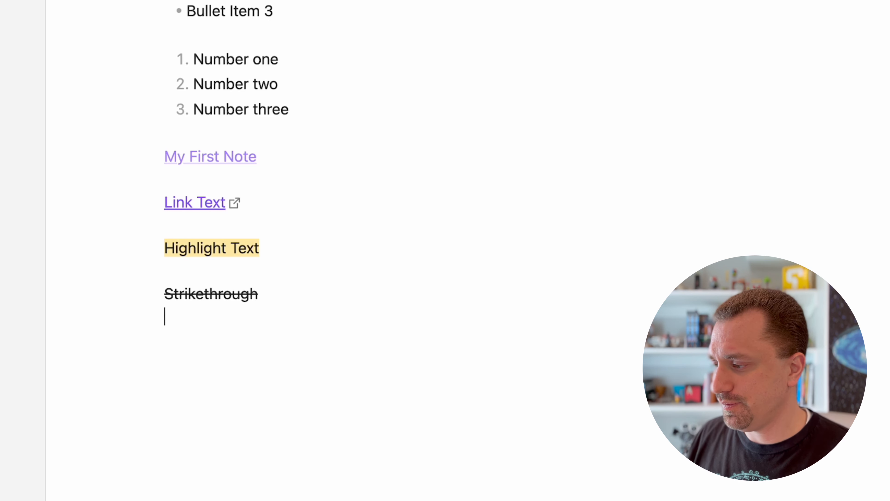
key(Return)
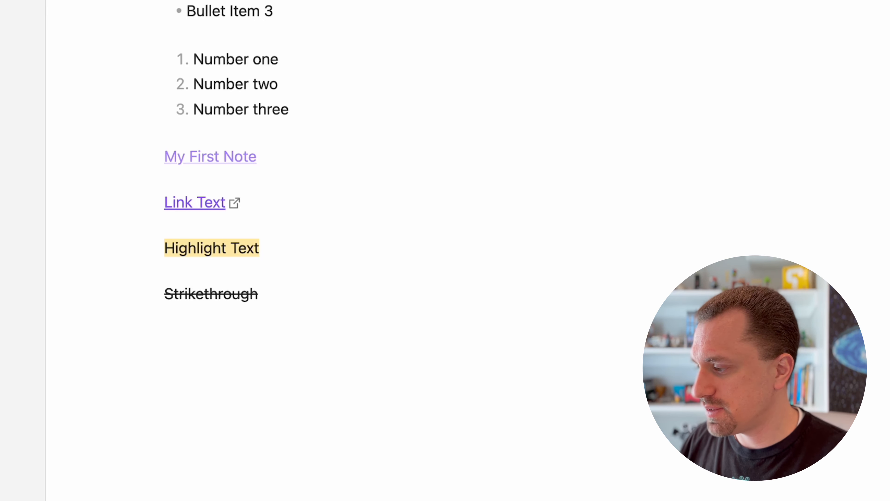
- Add a Markdown task item reading "Checkbox" below the strikethrough line and mark it as completed
text(- )
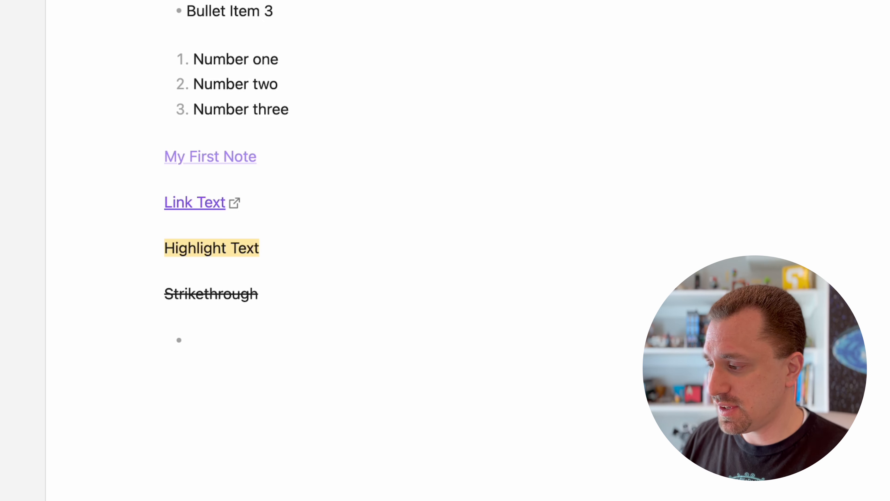
text([)
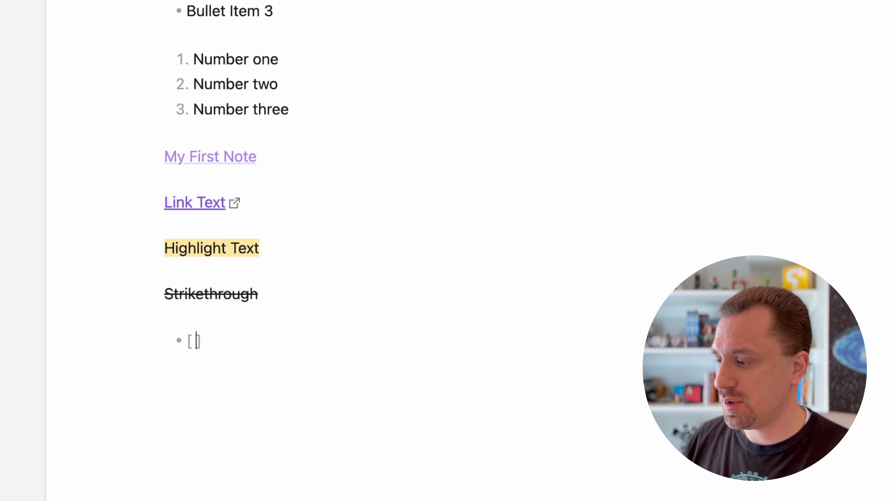
text( ] )
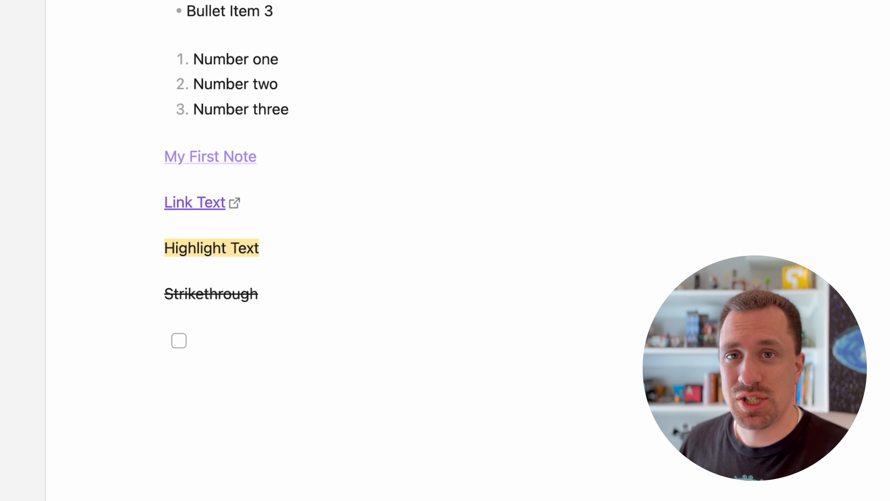
text(Checkbox)
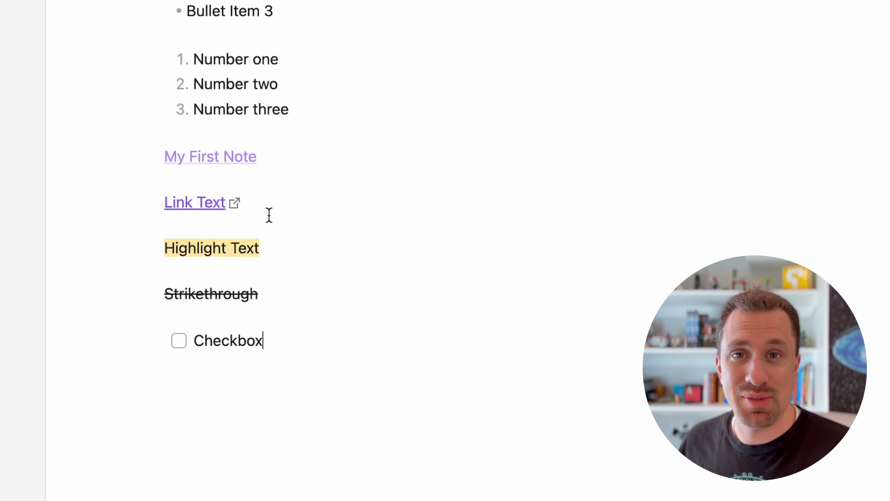
click(179, 340)
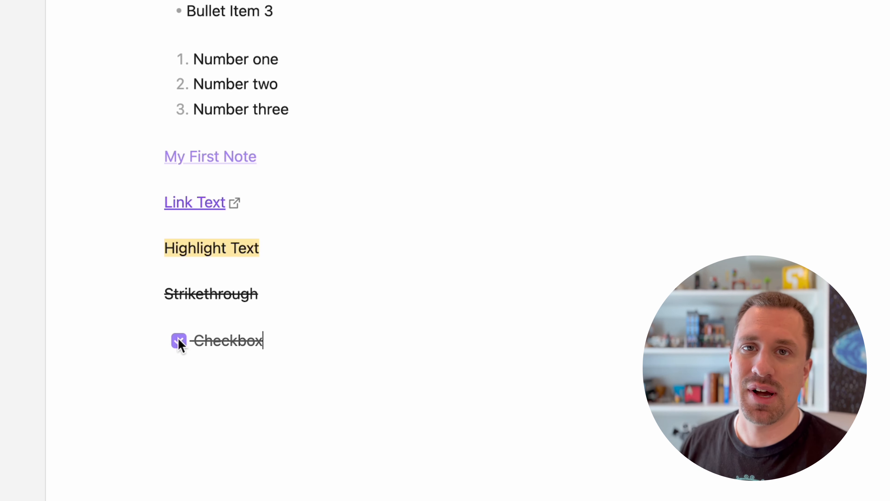
- Reveal the completed task's raw Markdown syntax, and add an unchecked task reading "Checkbox 2" below it
key(super+Left)
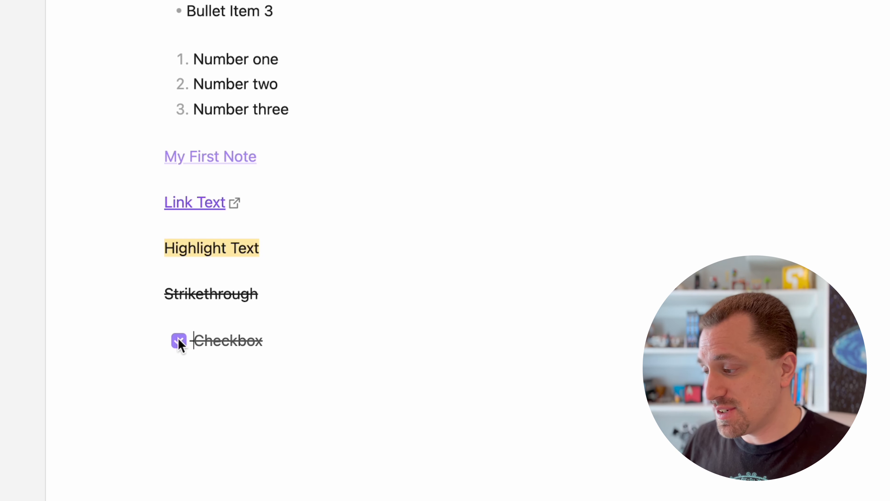
key(Left)
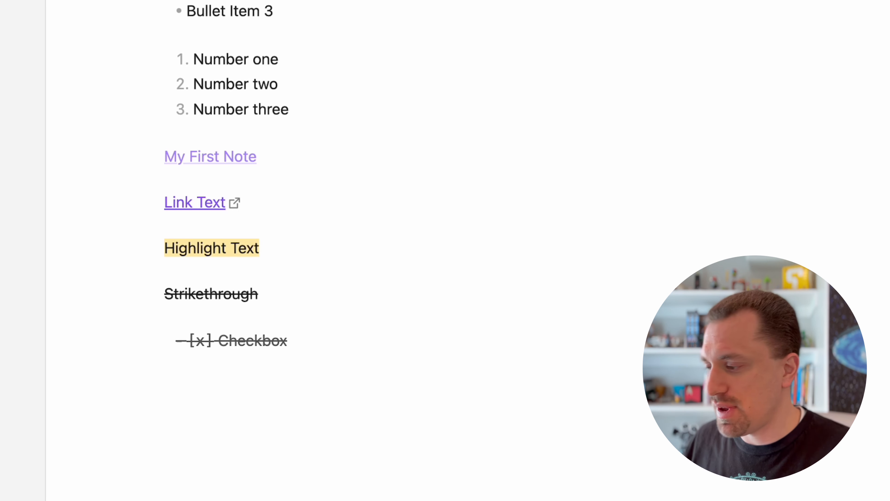
key(super+Right)
key(Return)
key(BackSpace)
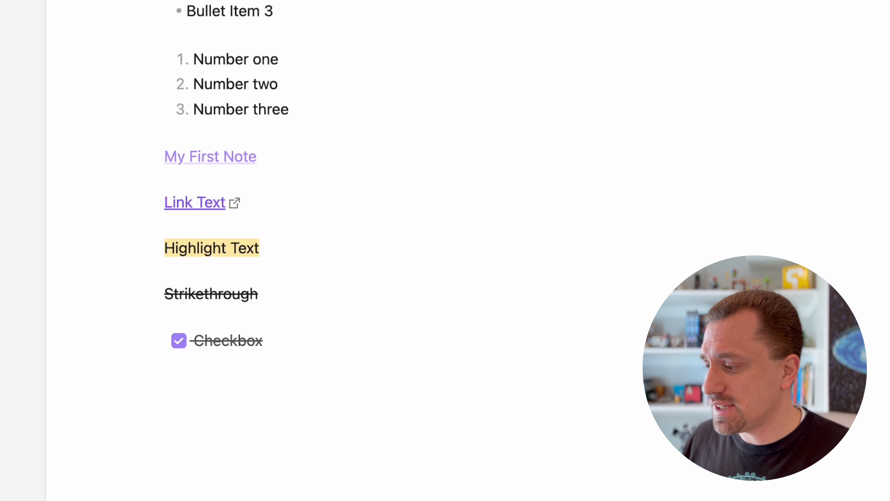
text(- [ ] Checkbox 2)
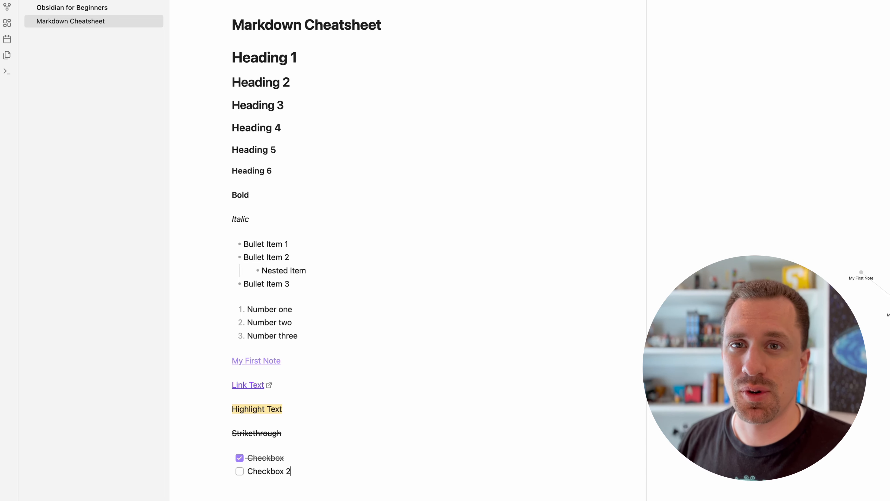
- Create a new canvas and name it "Obsidian For Beginners Roadmap"
click(7, 23)
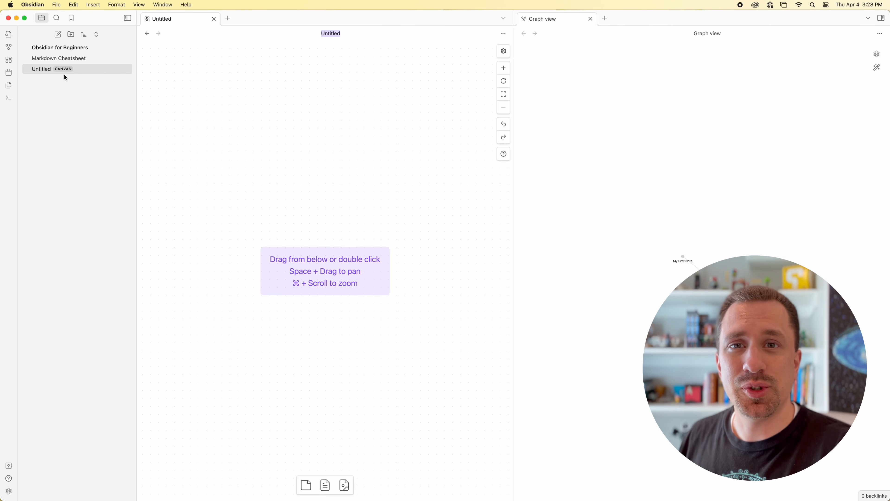
text(Obsi)
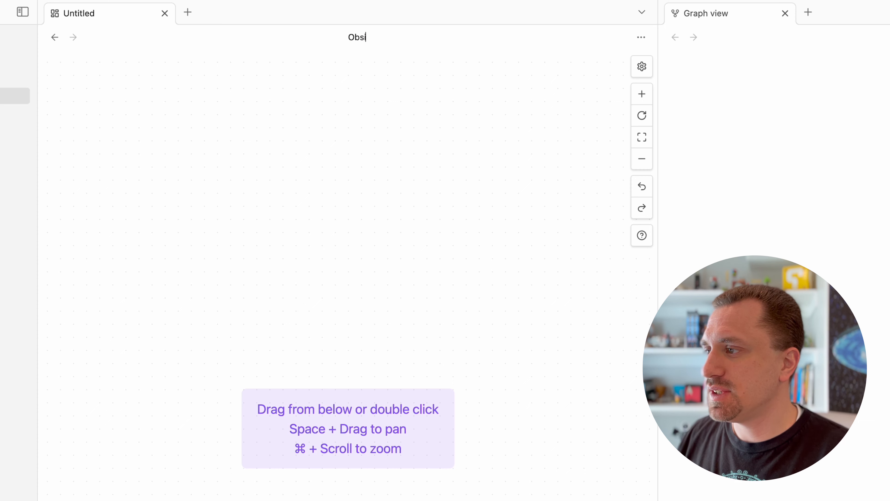
text(dian For Beg)
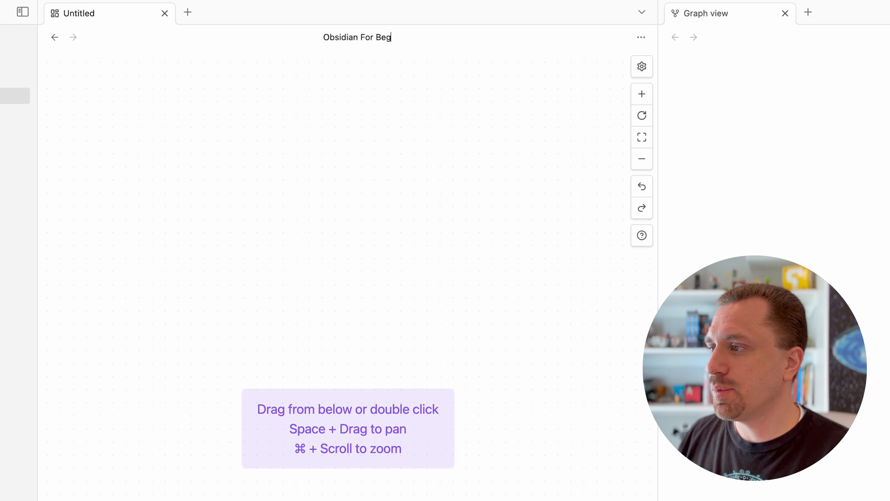
text(inners Roadmap)
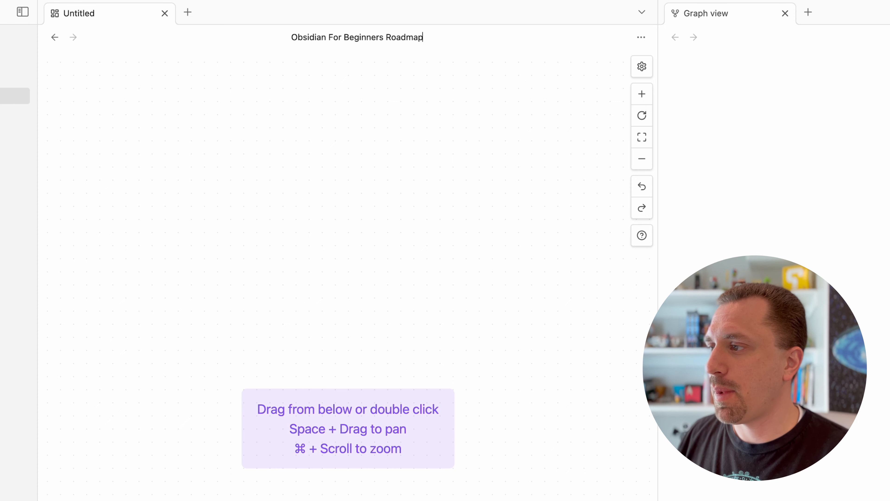
key(Return)
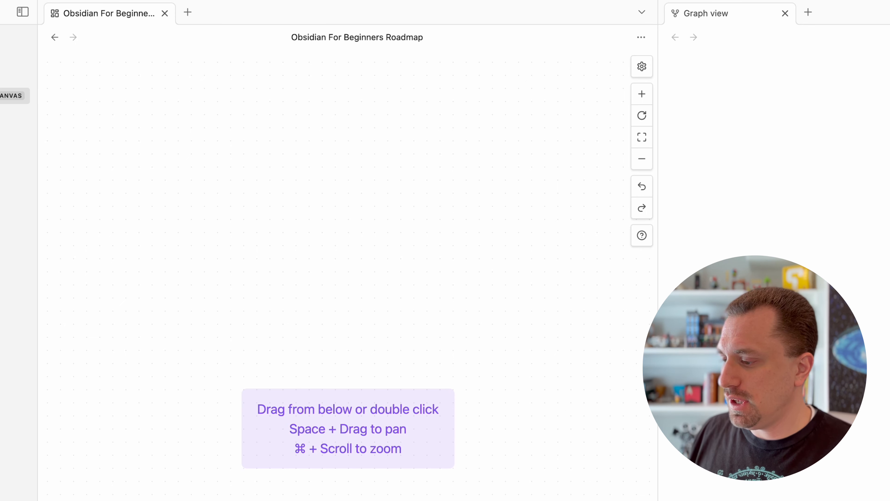
- Add a text card with the level-one heading "Part One" to the canvas and enlarge it to a roughly square box
drag(326, 499, 301, 260)
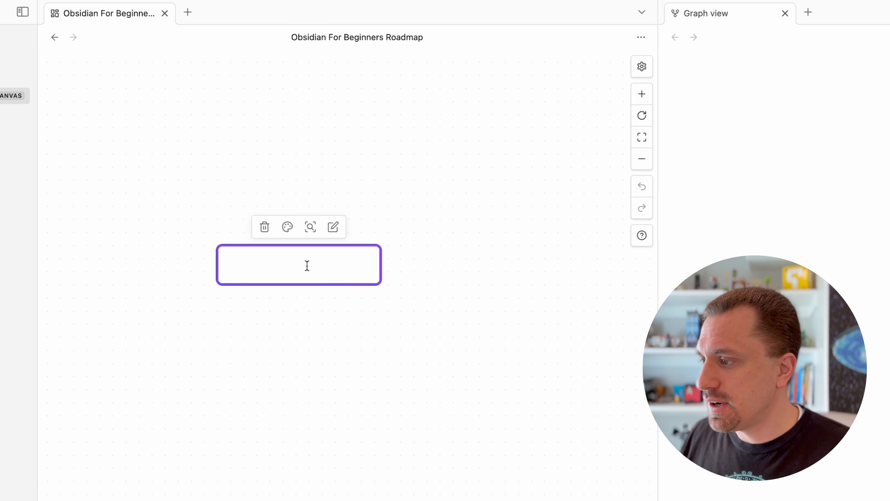
text(#)
key(BackSpace)
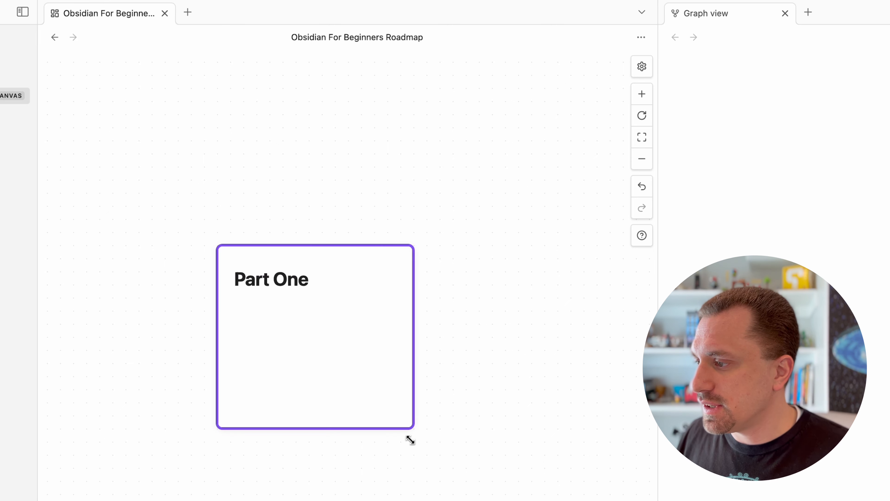
drag(410, 440, 452, 450)
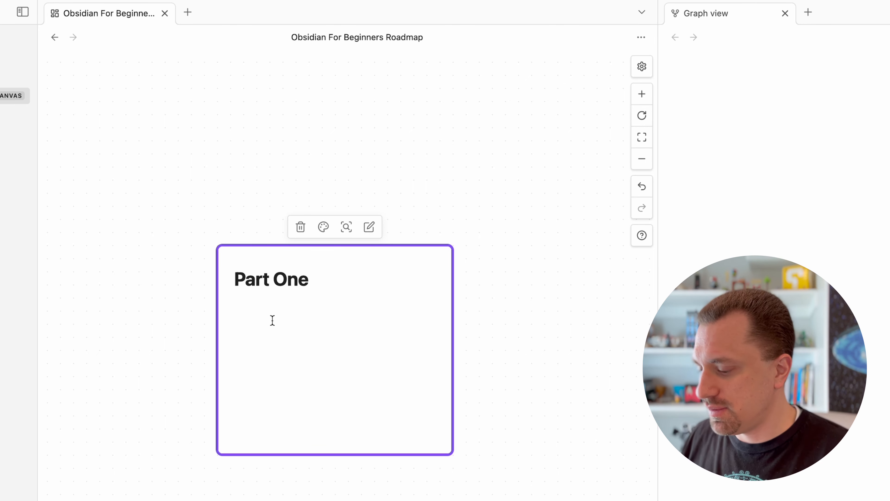
- Add the bullets "Install Obsidian" and "Markdown Basics" below the Part One heading
text(- )
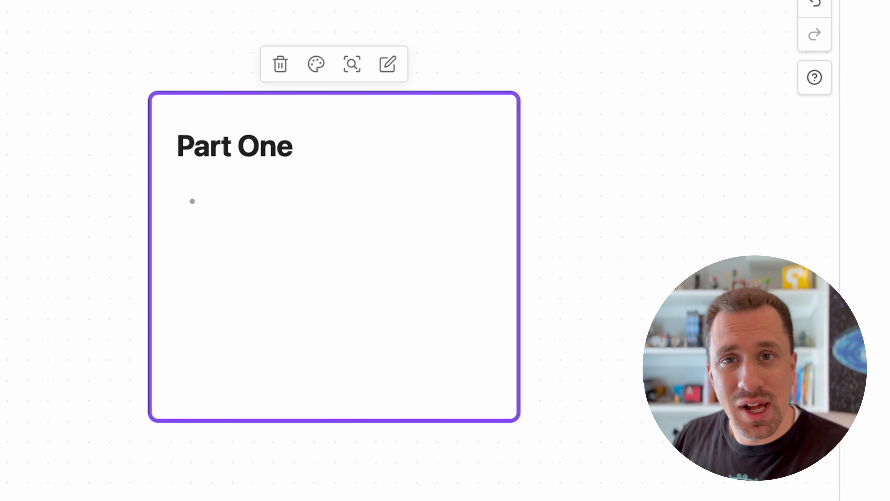
text(Install)
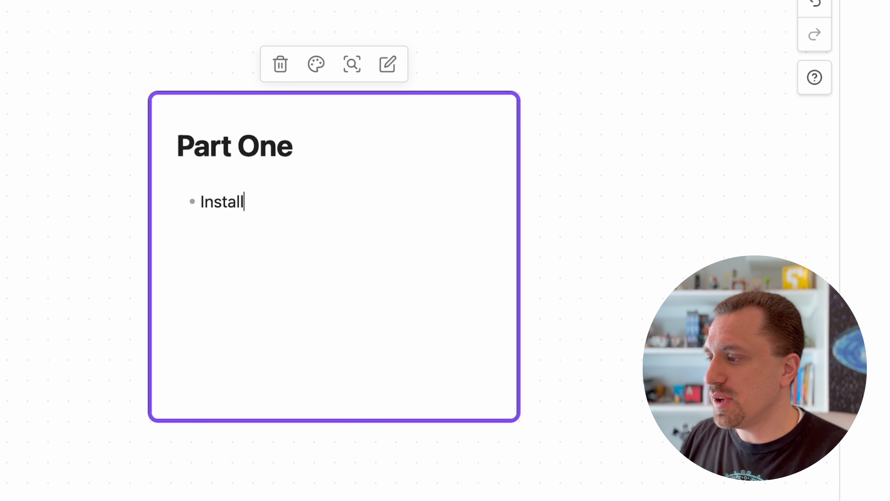
text( Obsi)
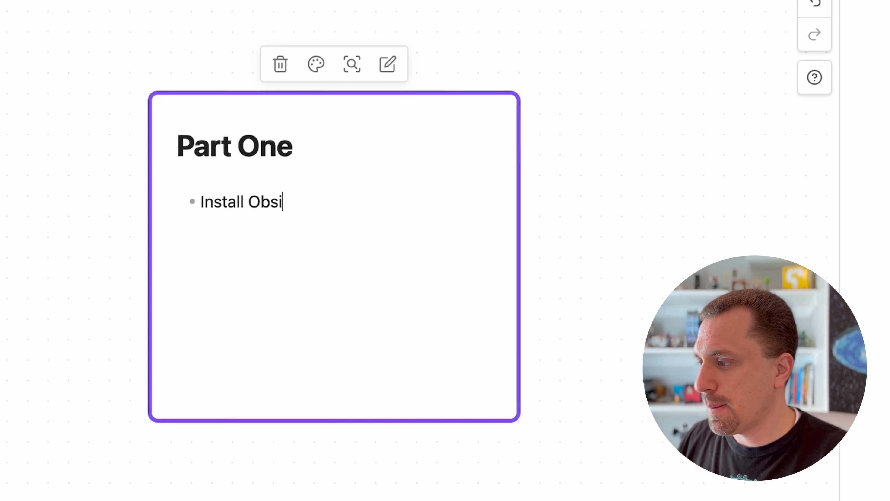
text(dian)
key(Return)
text(M)
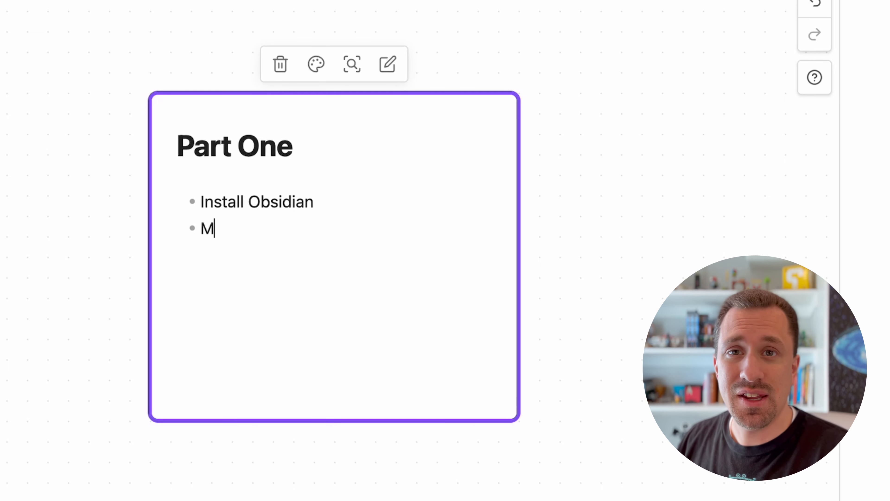
text(ark)
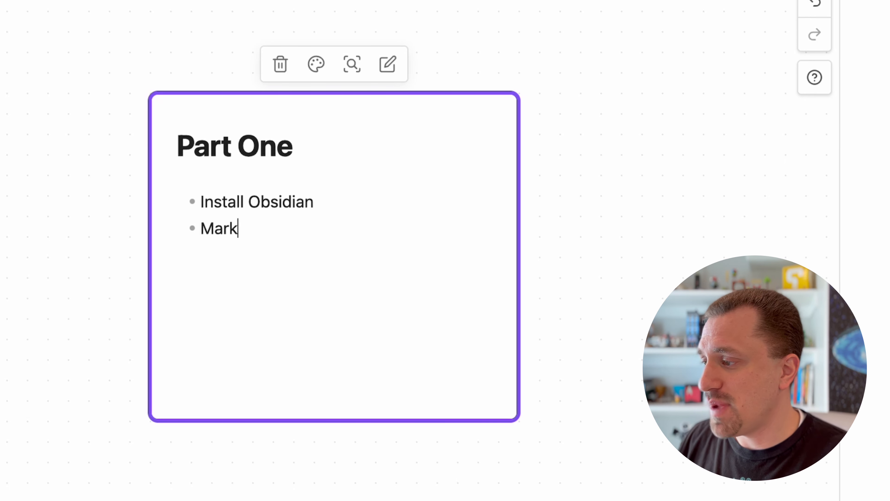
text(down Basics)
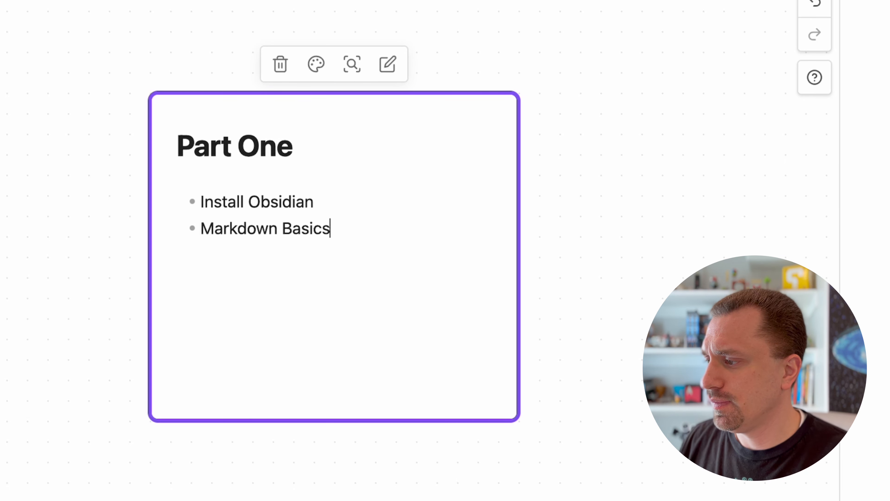
- Add a nested bullet under "Markdown Basics" containing an internal link to the Markdown Cheatsheet note
key(Return)
key(Tab)
text([[)
key(Down)
key(Return)
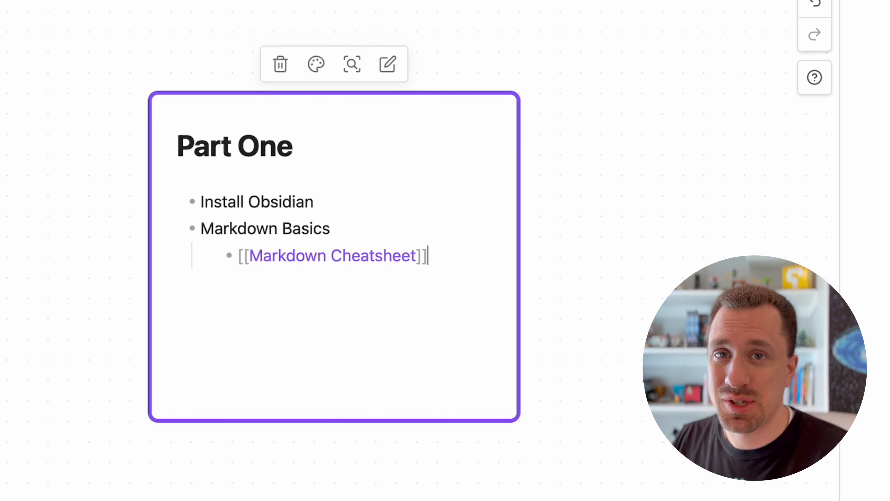
- Add a top-level bullet reading "Backlinks" below the nested Markdown Cheatsheet link
key(Return)
key(shift+Tab)
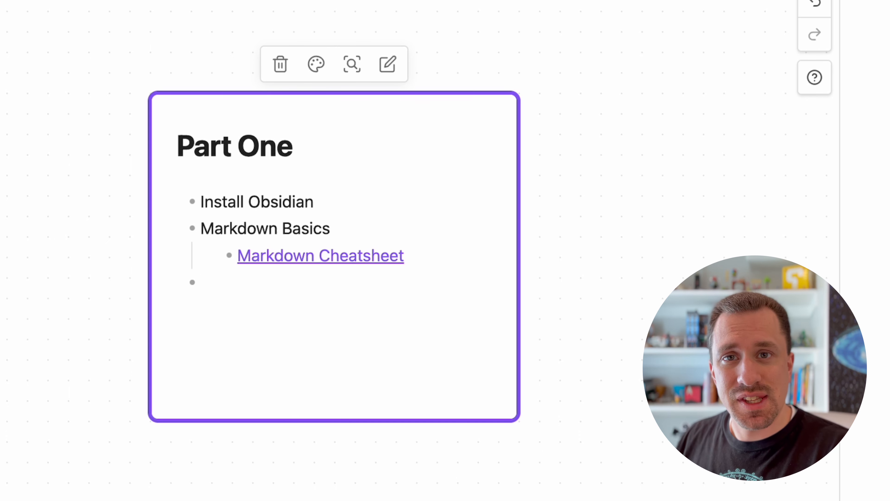
text(Backlink)
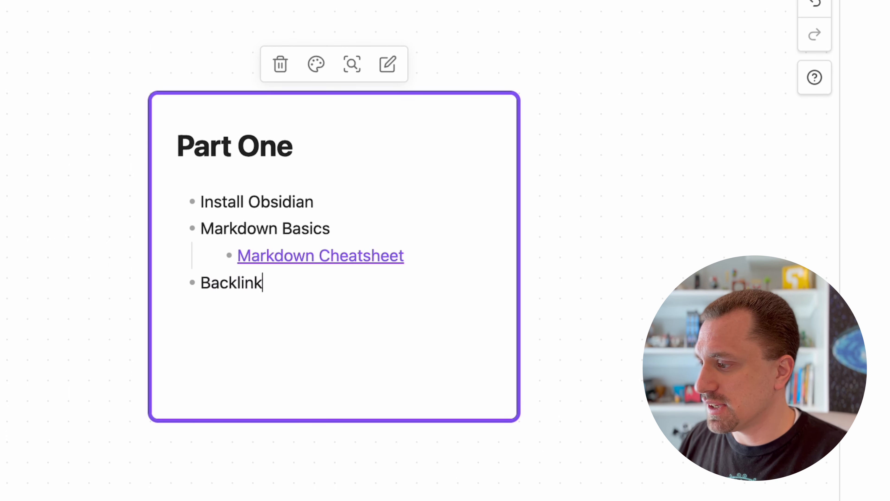
text(s)
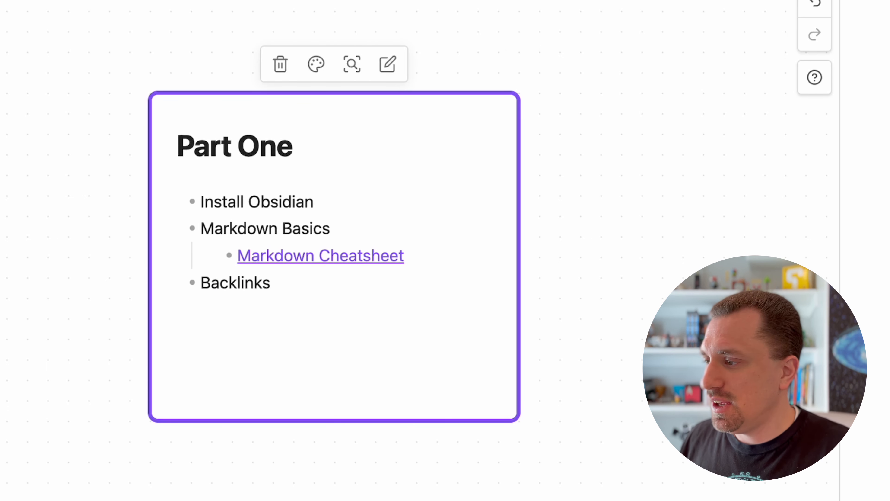
- Reopen the Part One card for editing and remove the trailing spaces after "Backlinks"
key(Escape)
double_click(427, 267)
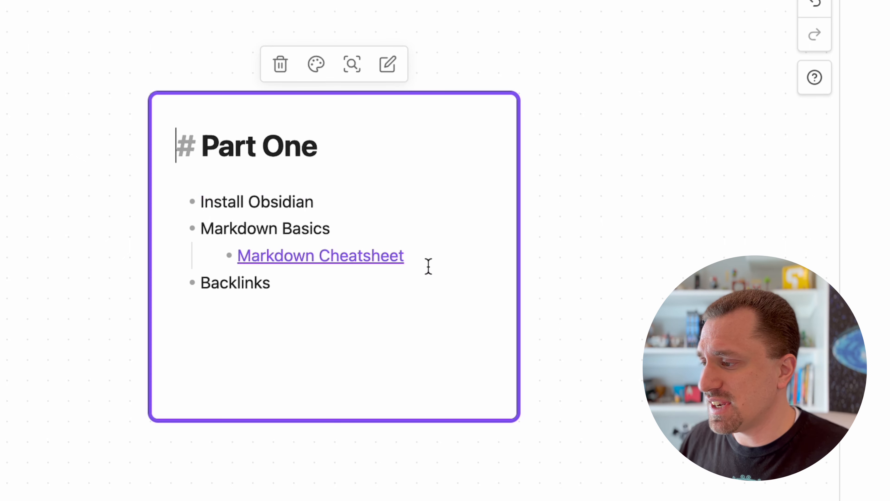
click(403, 286)
key(super+shift+Left)
key(shift+Right)
key(shift+Right)
key(shift+Right)
key(shift+Right)
key(shift+Right)
key(shift+Right)
key(shift+Right)
key(shift+Right)
key(shift+Right)
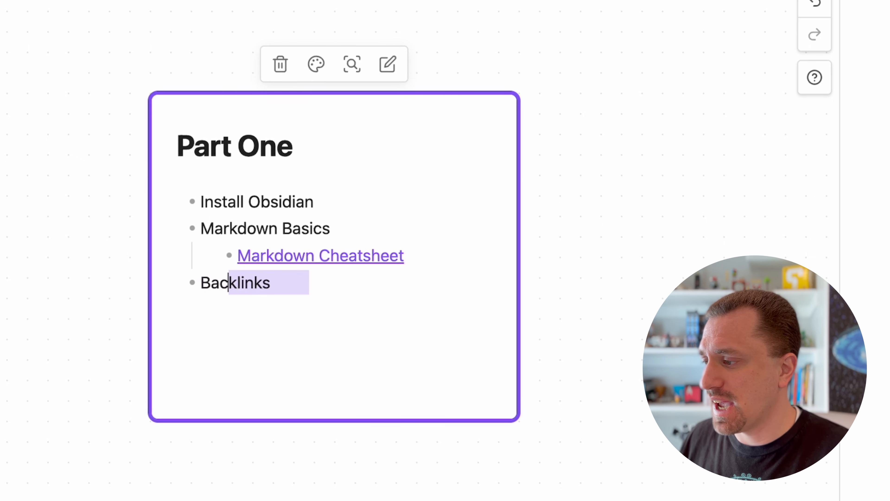
key(BackSpace)
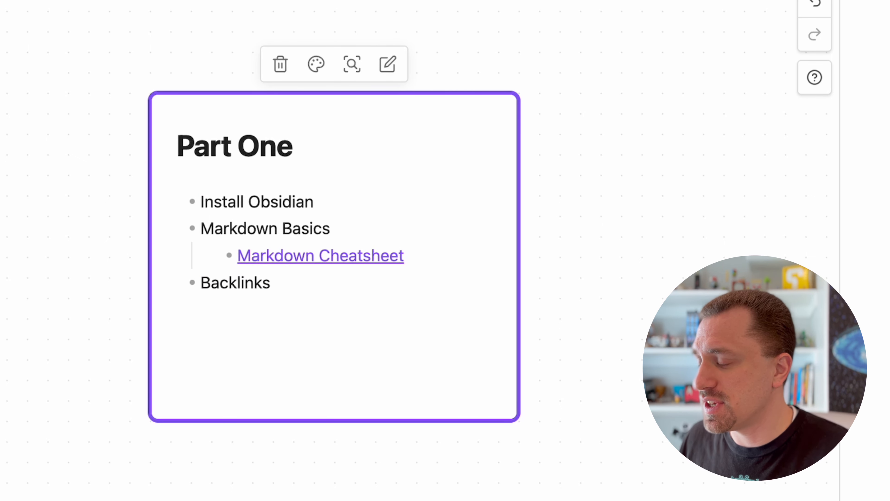
- Add a second text card with the level-one heading "Part Two" beside the Part One card, enlarged to a similar size
click(562, 498)
drag(560, 499, 396, 419)
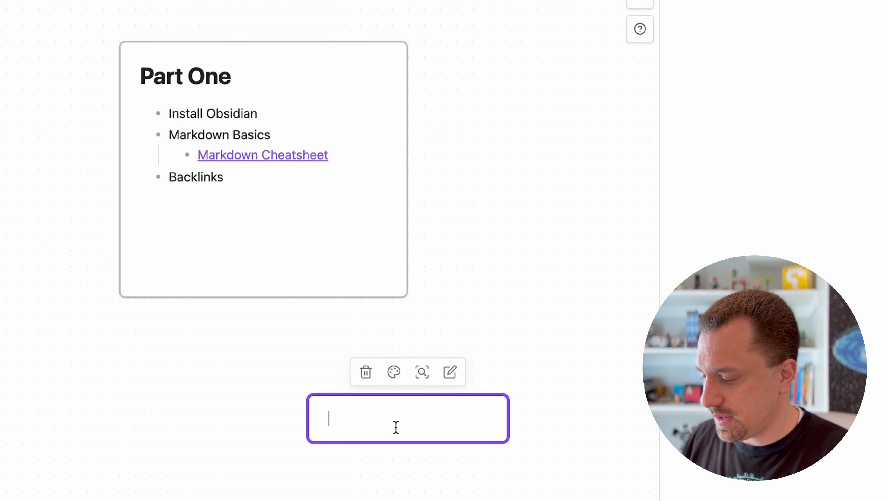
text(# Par)
text(t Two)
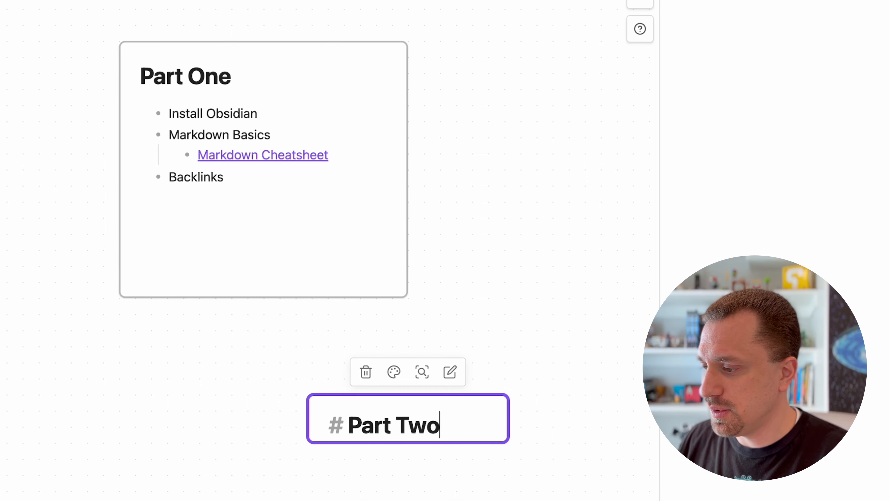
key(Return)
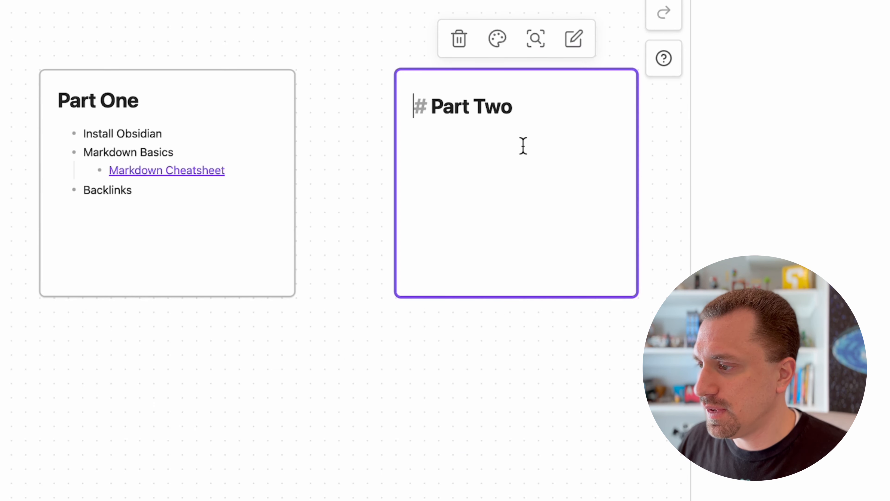
- Add a bullet "Settings" with the nested item "Editor settings" below the Part Two heading
click(550, 195)
key(Return)
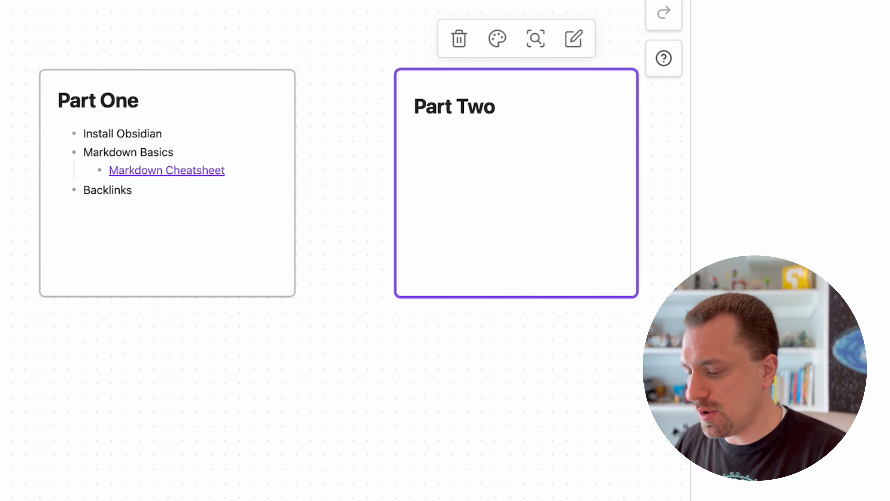
text(Settings)
key(Return)
key(Tab)
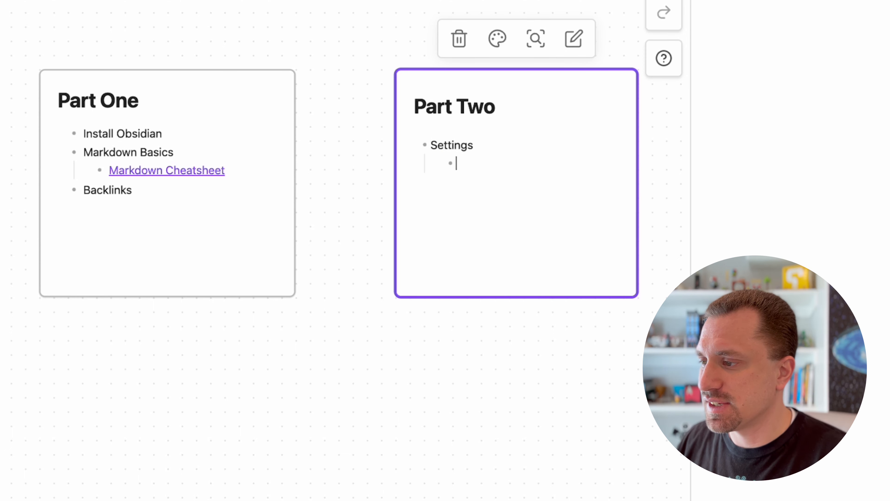
text(Editor)
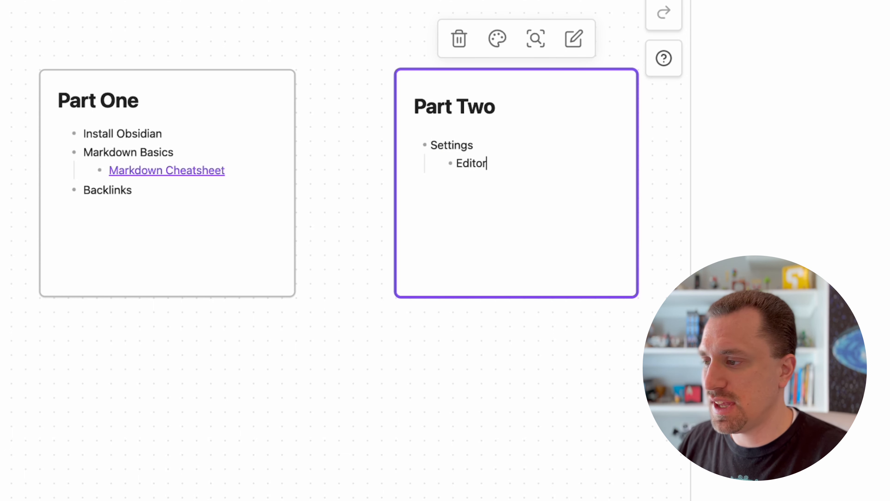
text( settings)
- Add the nested bullets "Core plugins" and "Themes" below "Editor settings" in the Part Two card
key(Return)
text(Core pu)
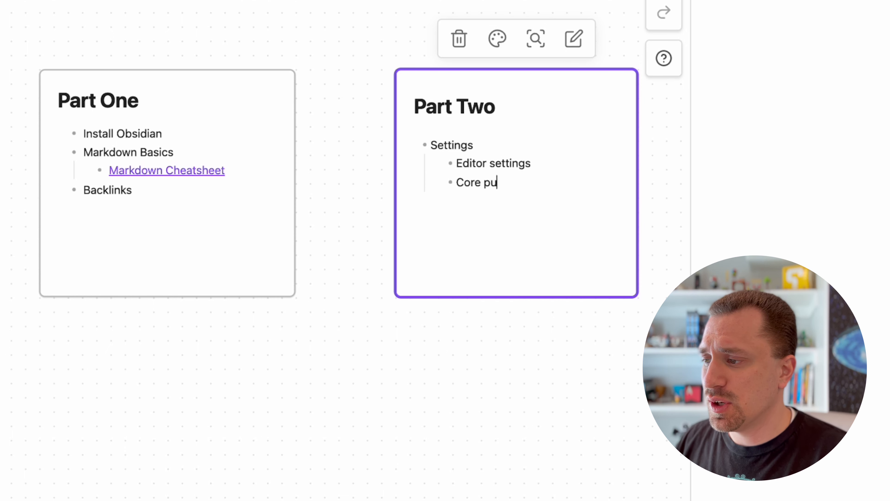
key(BackSpace)
text(lugins)
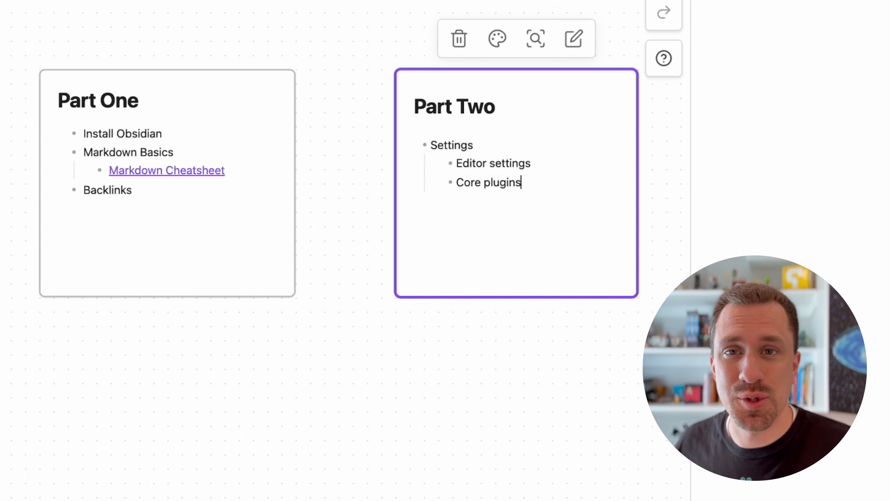
key(Return)
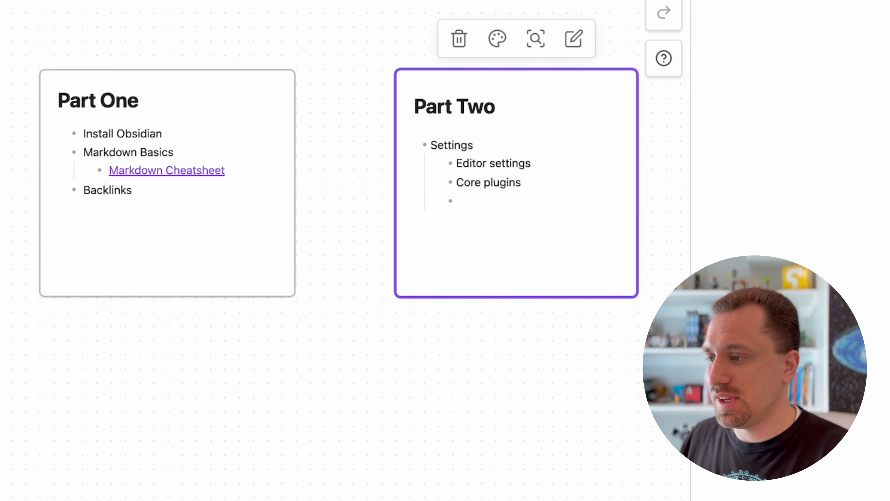
text(Themes)
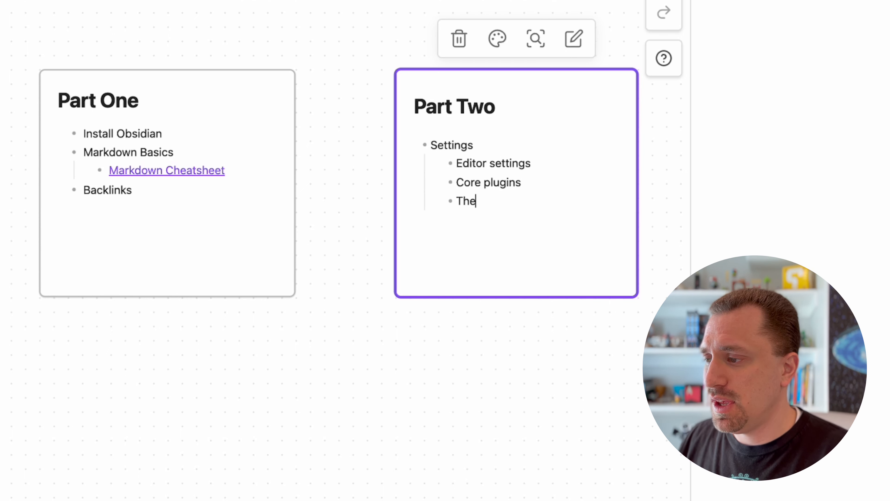
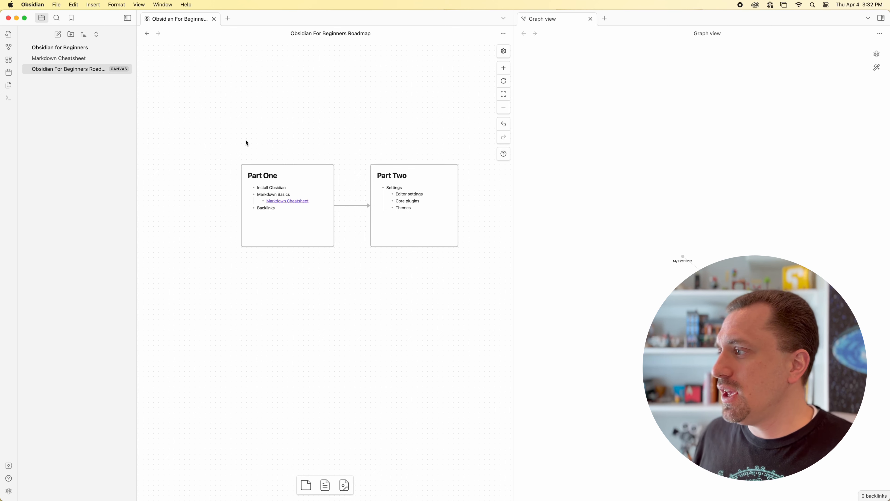
- Create My First Note from its link in the Markdown Cheatsheet and write "Hi! I'm the first note ever in this vault." in it
click(78, 60)
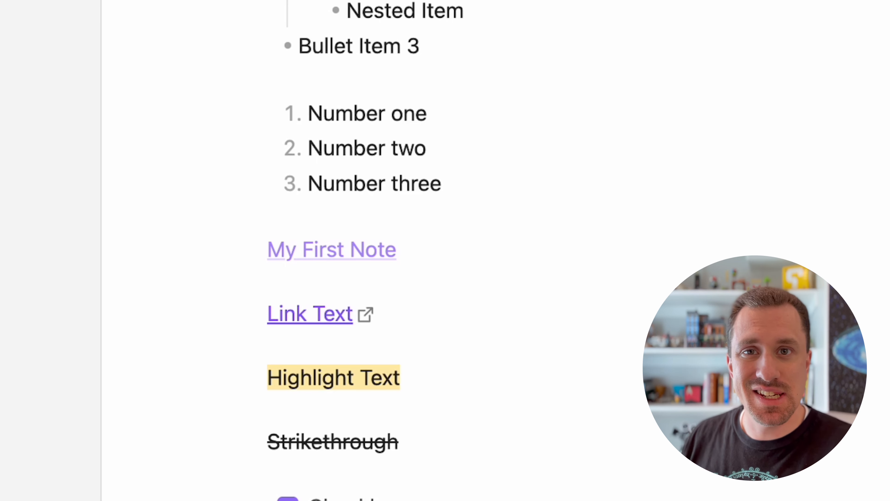
click(343, 253)
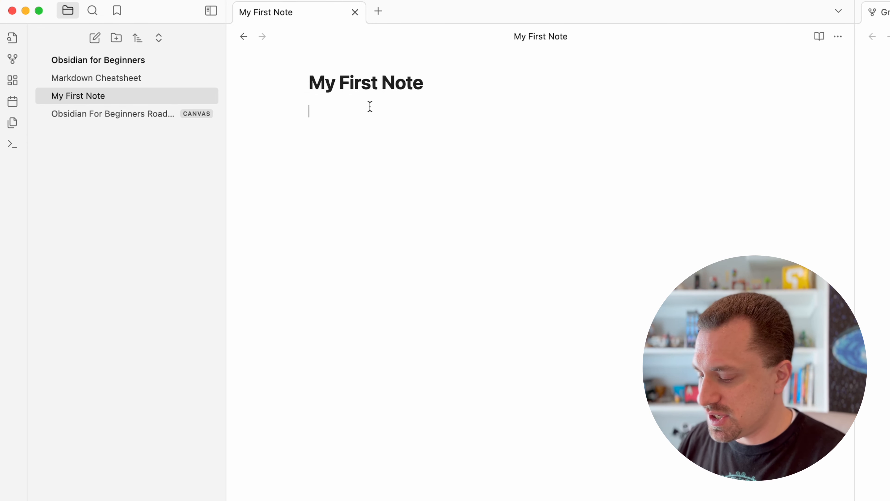
text(Hi!)
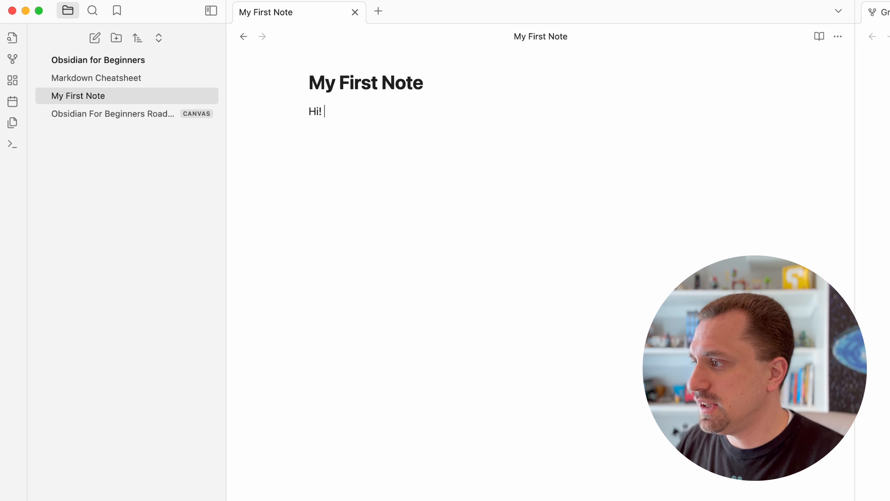
text( I'm the first note)
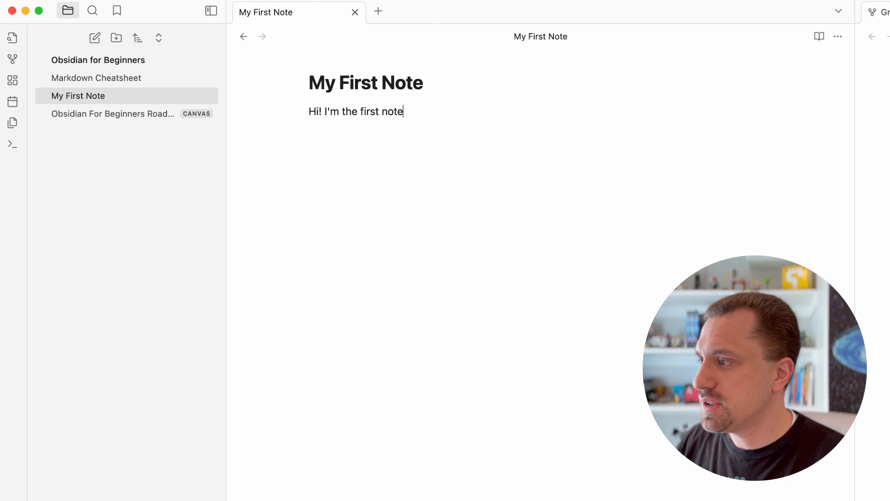
text( ever in this f)
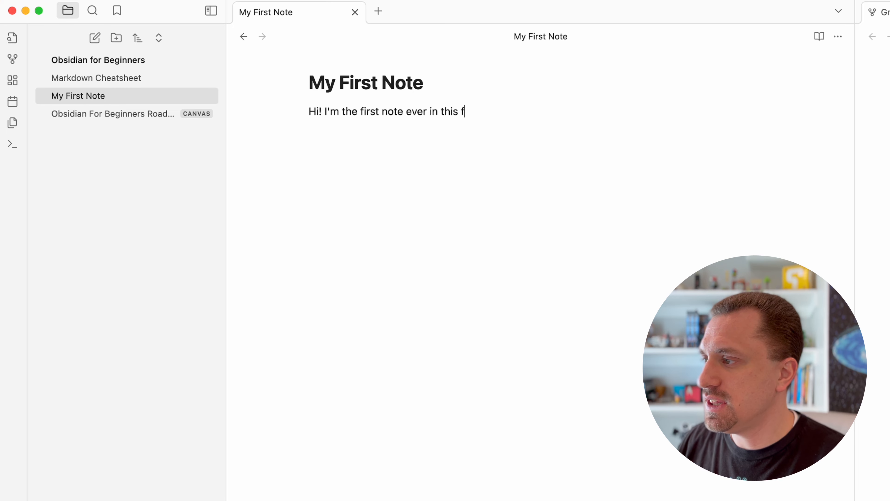
key(BackSpace)
text(valu)
key(BackSpace)
key(BackSpace)
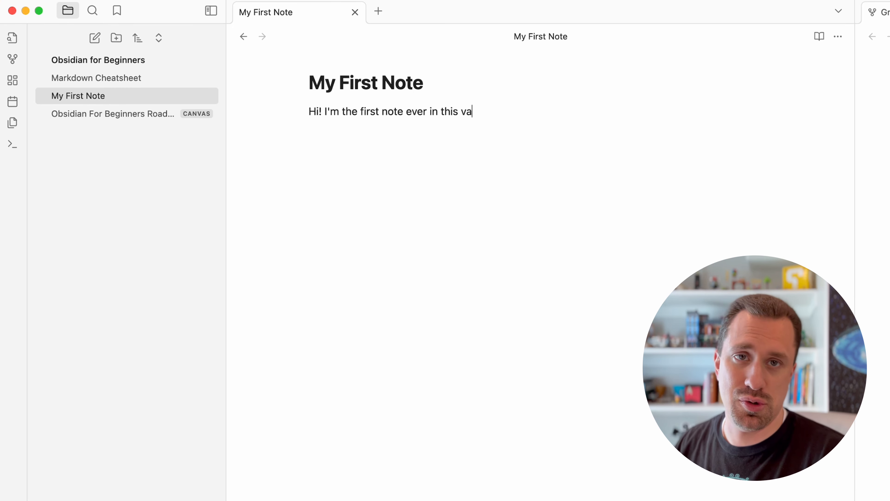
text(ult.)
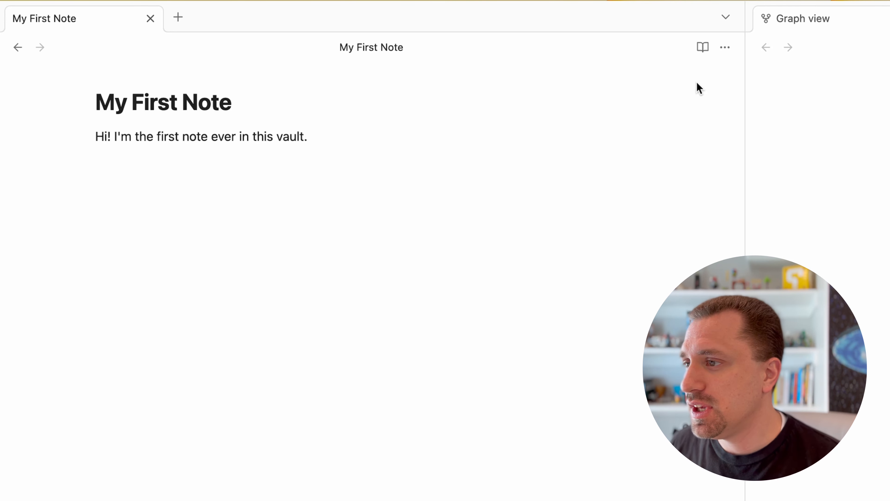
- Turn on the display of backlinks in document for My First Note
click(728, 48)
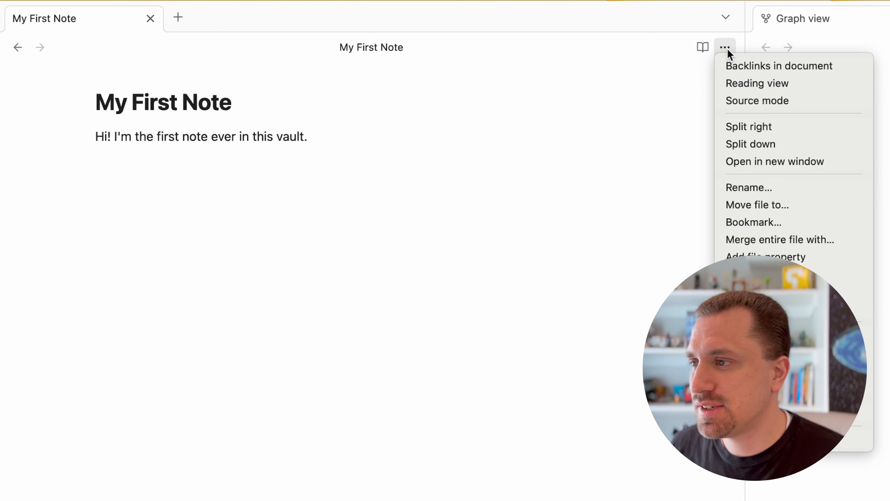
click(748, 69)
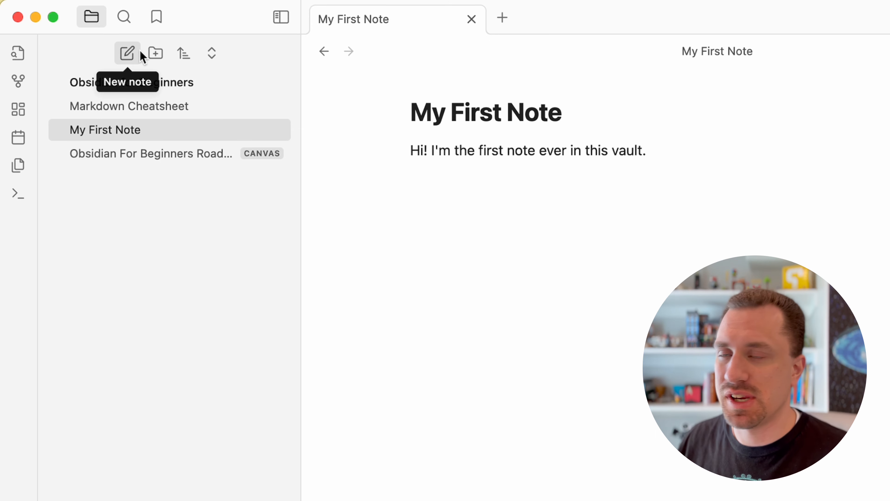
- Create a new note titled "Another note" with the plain, unlinked text "My First Note" as its body
click(127, 53)
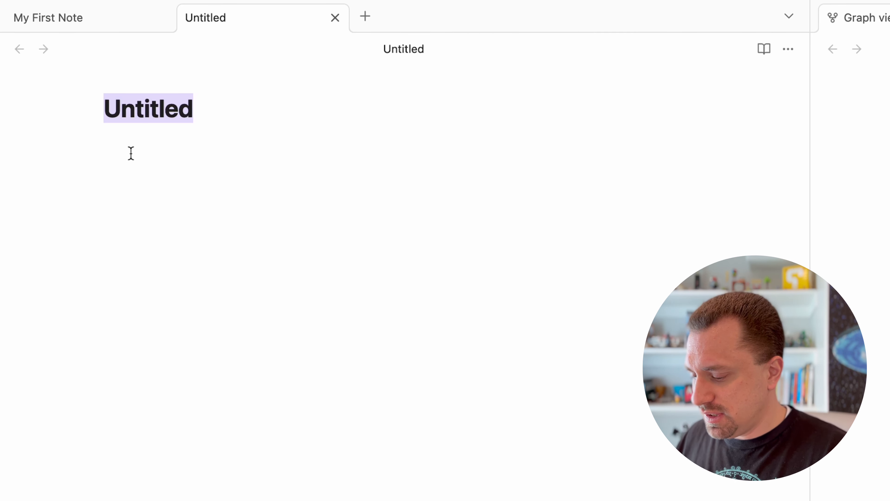
text(Another note)
key(Return)
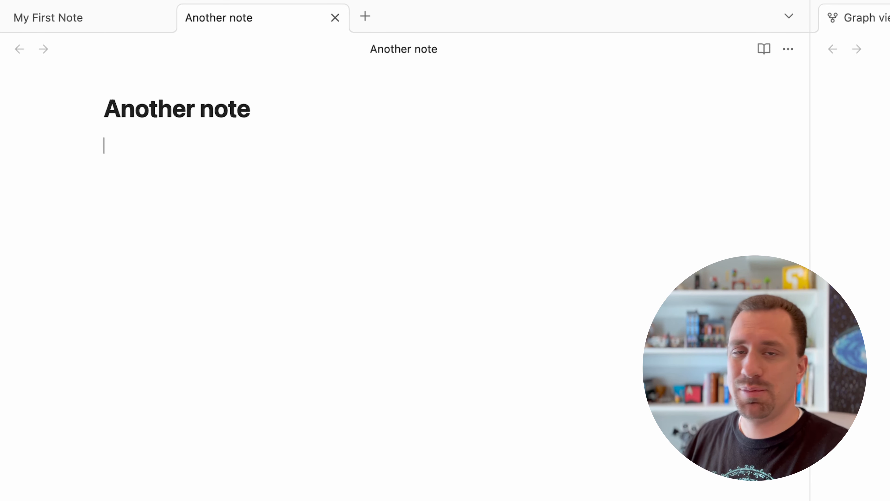
text(My First N)
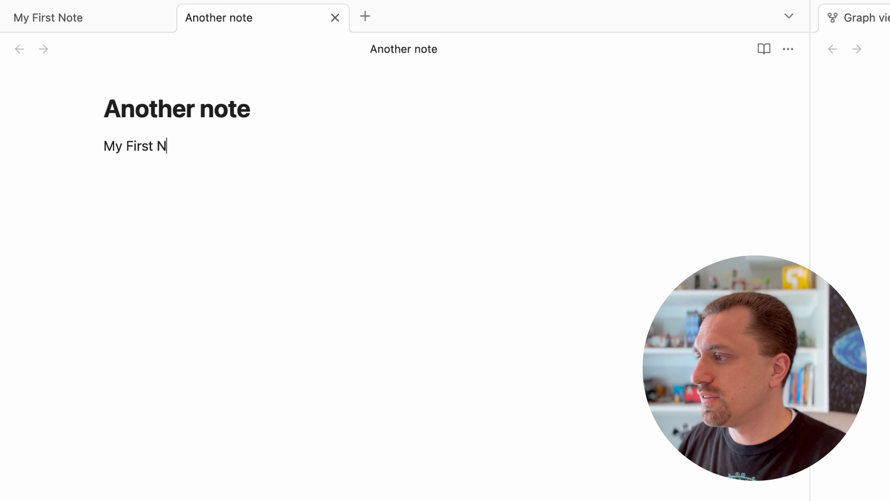
text(ote)
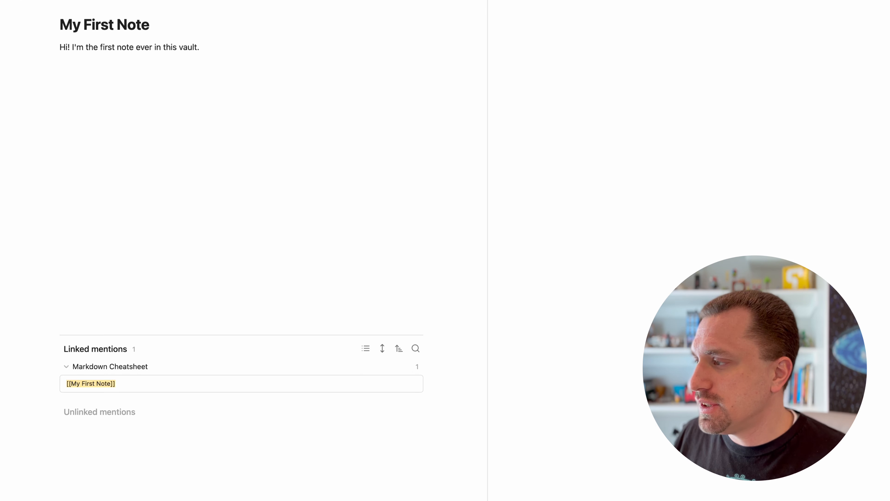
- Expand the unlinked mentions below My First Note and convert the mention in Another note into a link
click(105, 414)
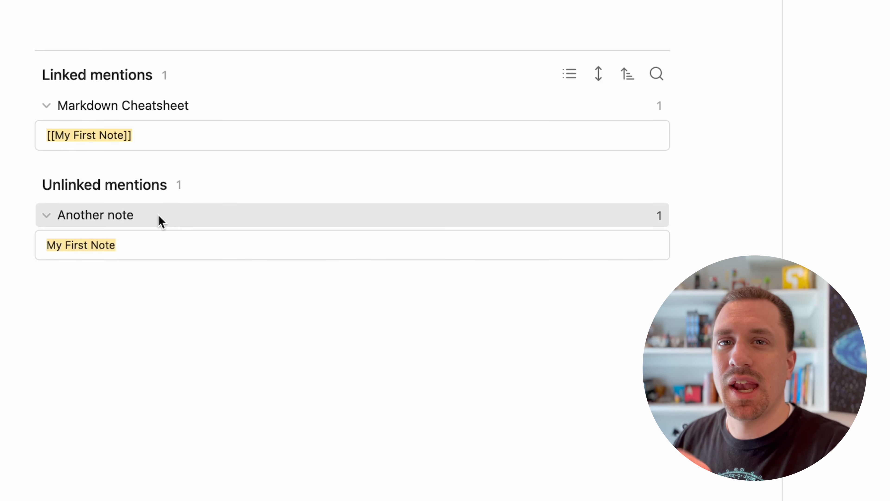
mouse_move(179, 248)
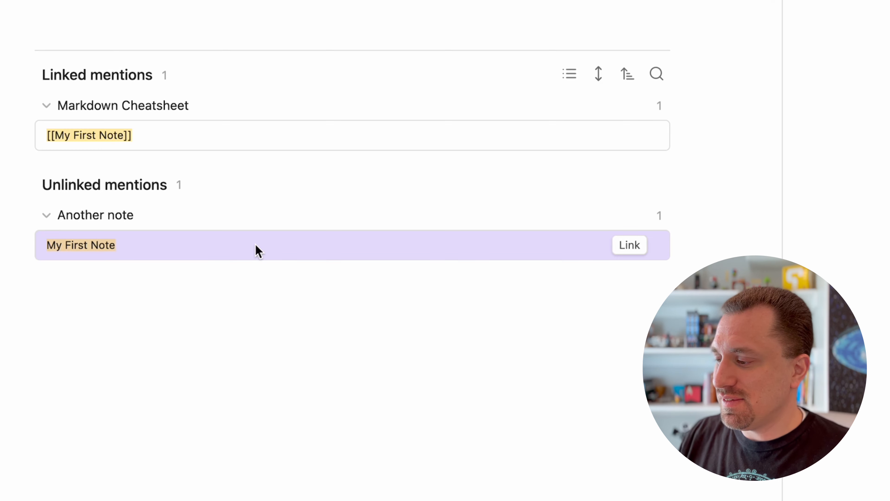
click(634, 247)
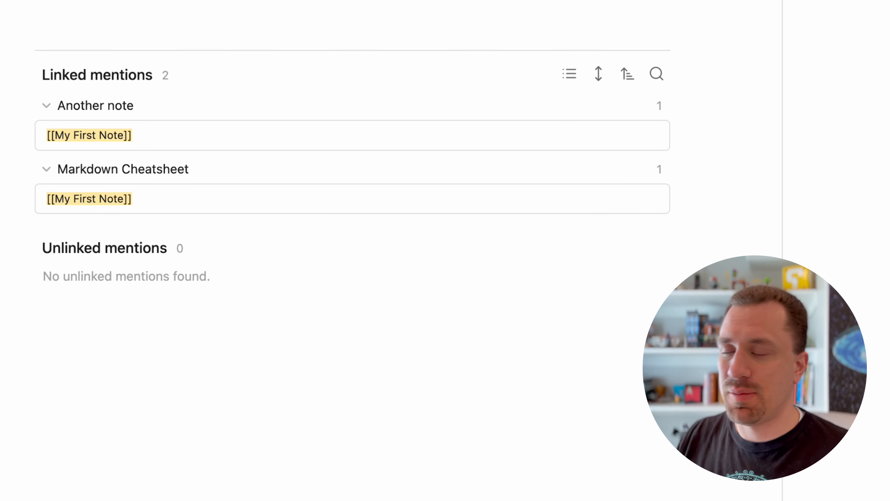
- Switch to Another note and examine its backlinks and outgoing links
click(209, 11)
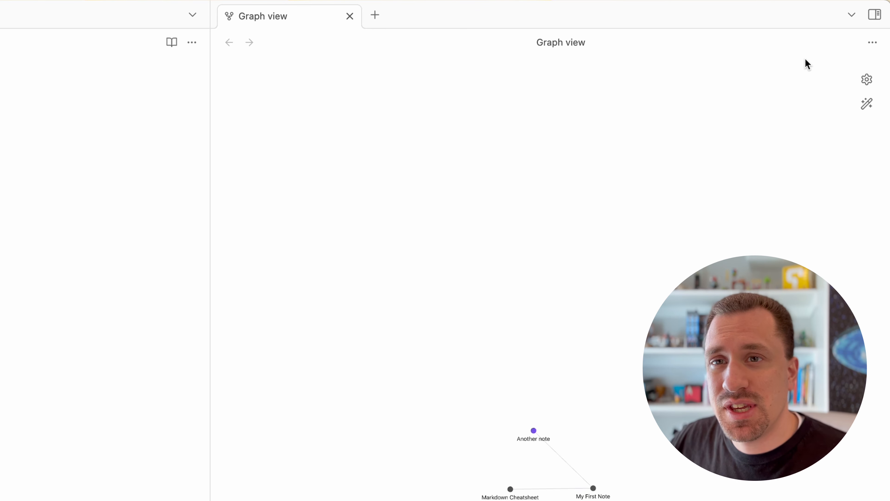
click(874, 16)
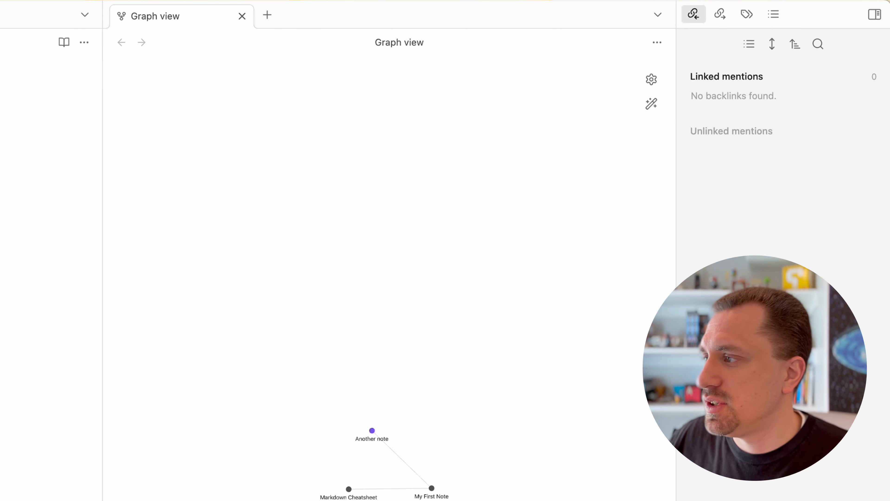
click(723, 17)
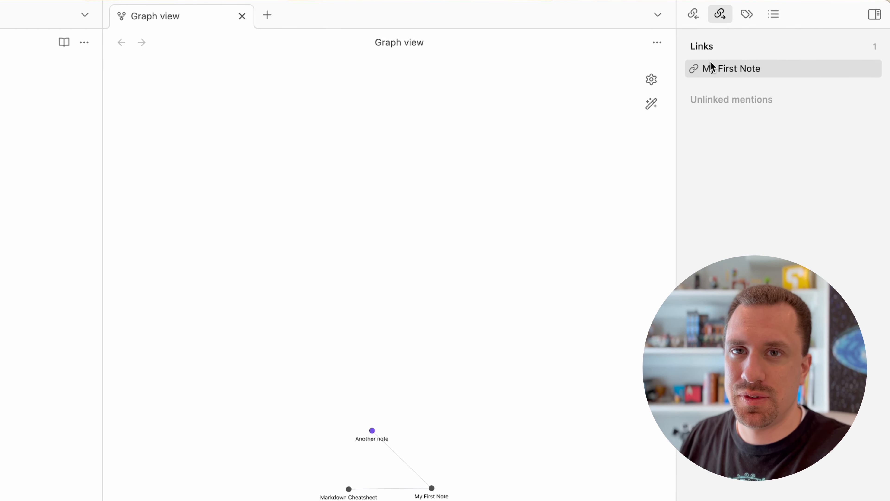
click(694, 14)
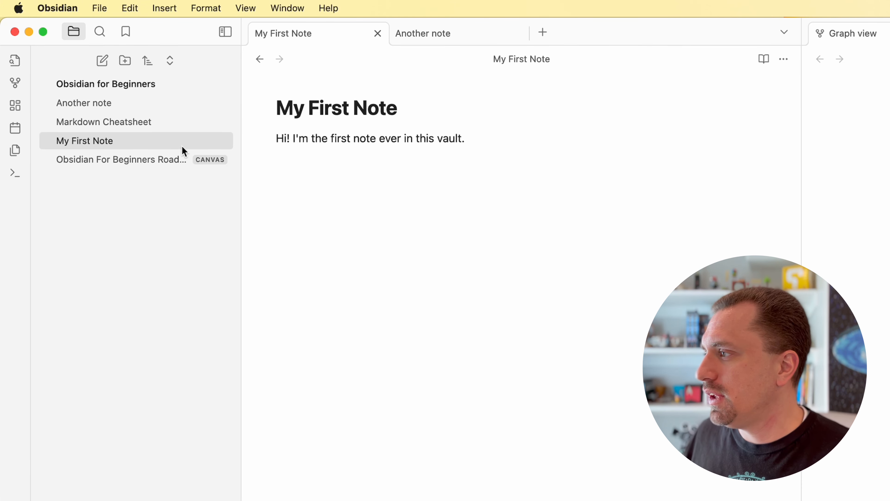
- Create a new note titled "Productivity Lessons from Harry Potter"
click(105, 62)
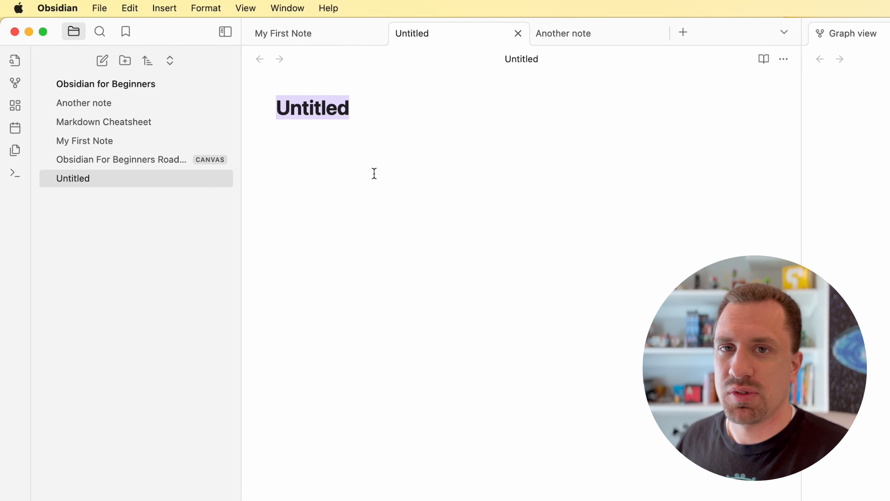
text(Productivity Les)
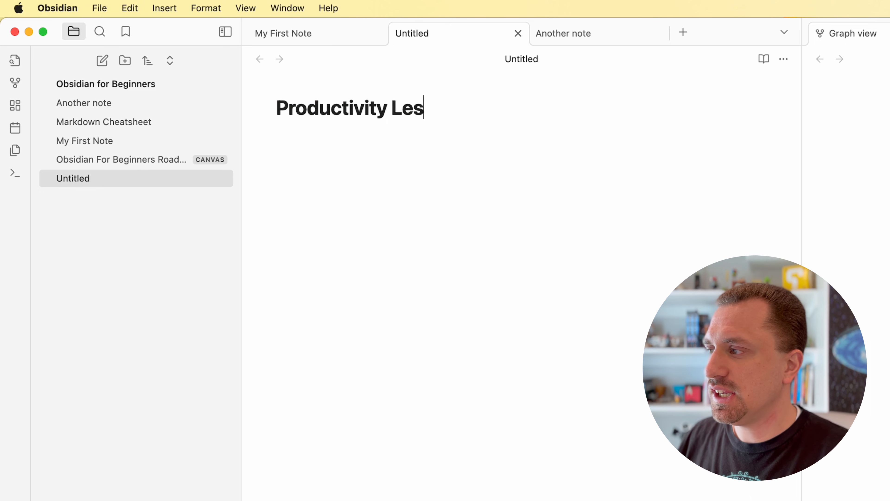
text(sons from Ha)
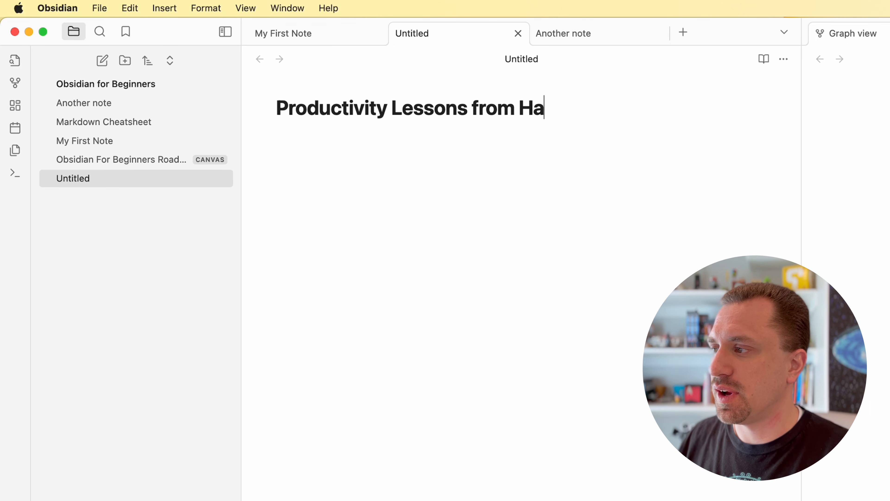
text(rry Potter)
key(Return)
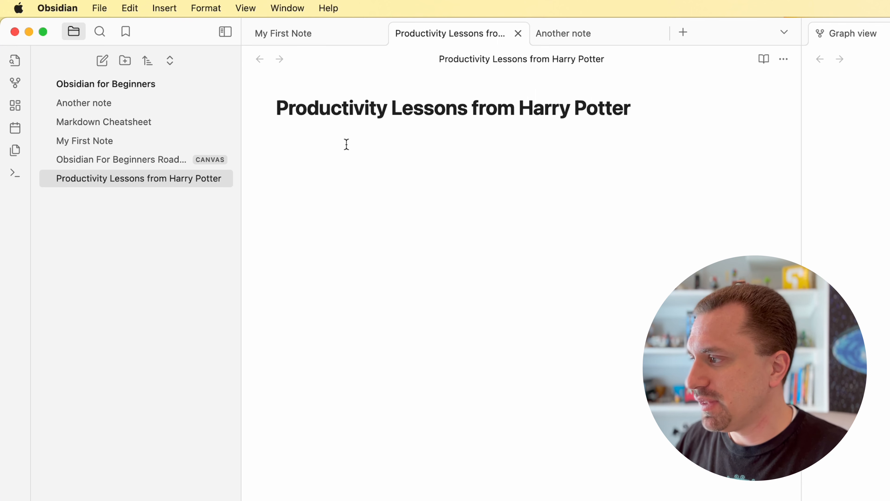
- Write "Dumbledore has a device called a Pensieve, which allows him to store his excess thoughts" in the body of the Harry Potter note
text(Dumble)
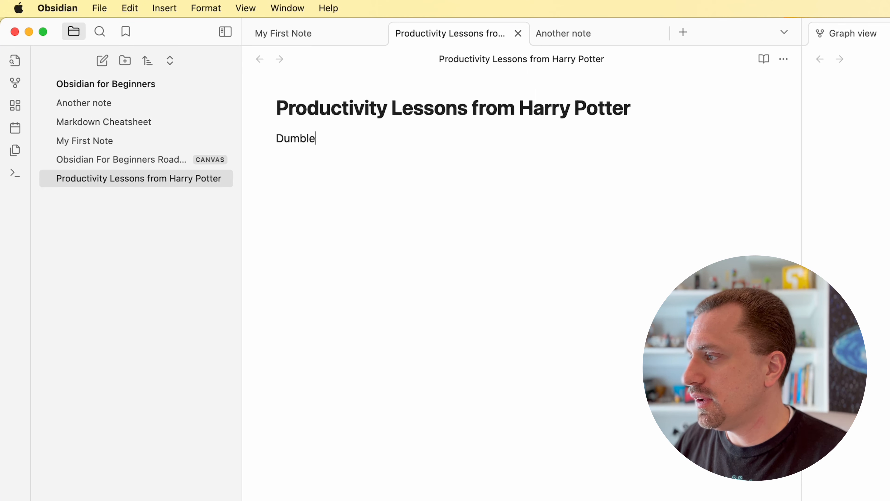
text(dore has a )
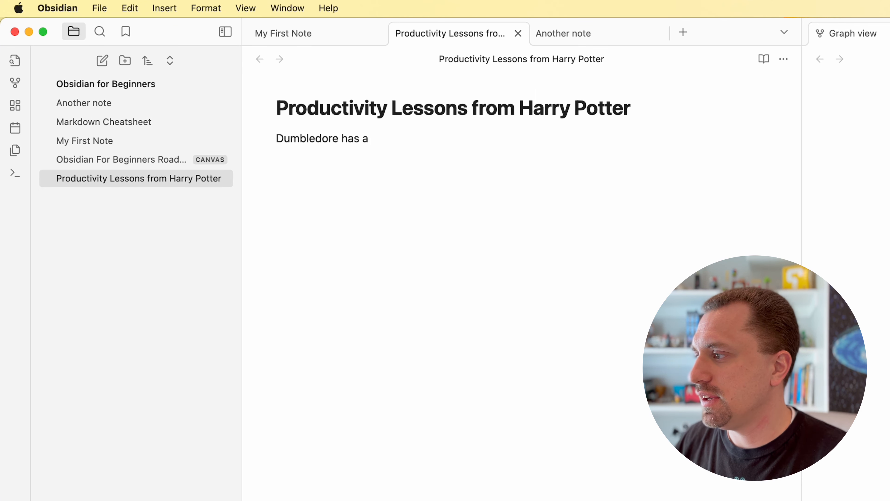
text(device called a P)
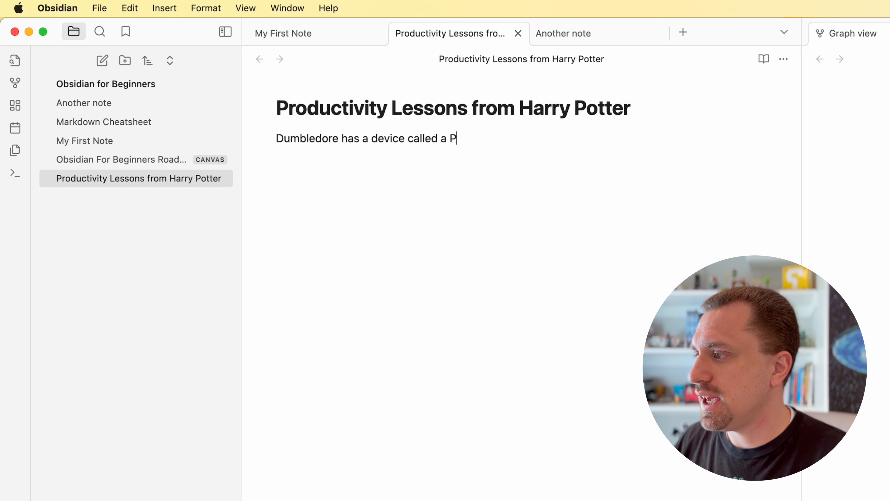
text(ensieve, whi)
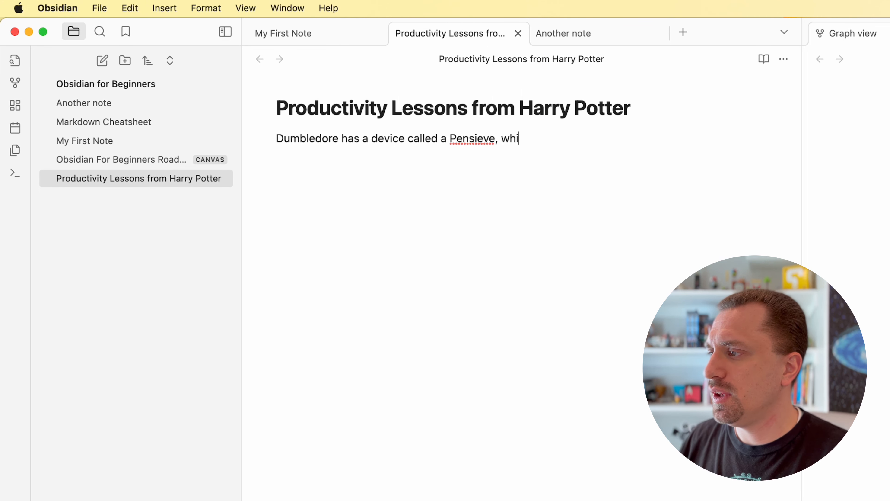
text(ch allows him)
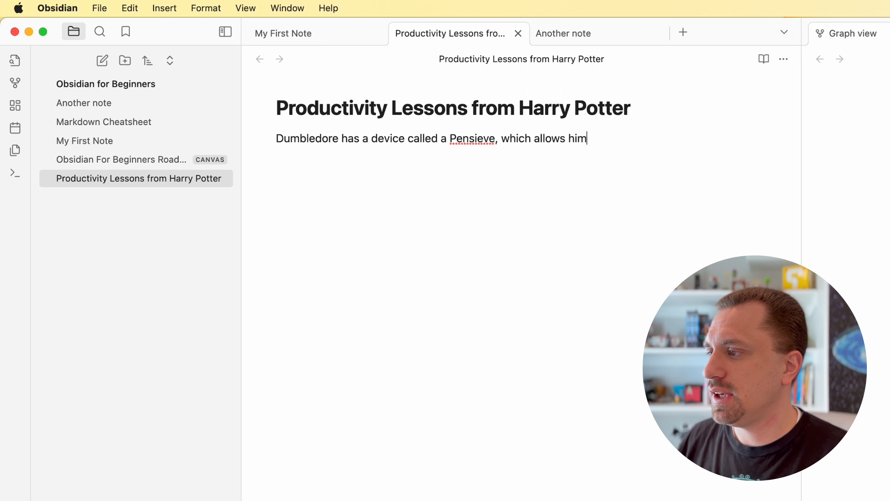
text( to store hi)
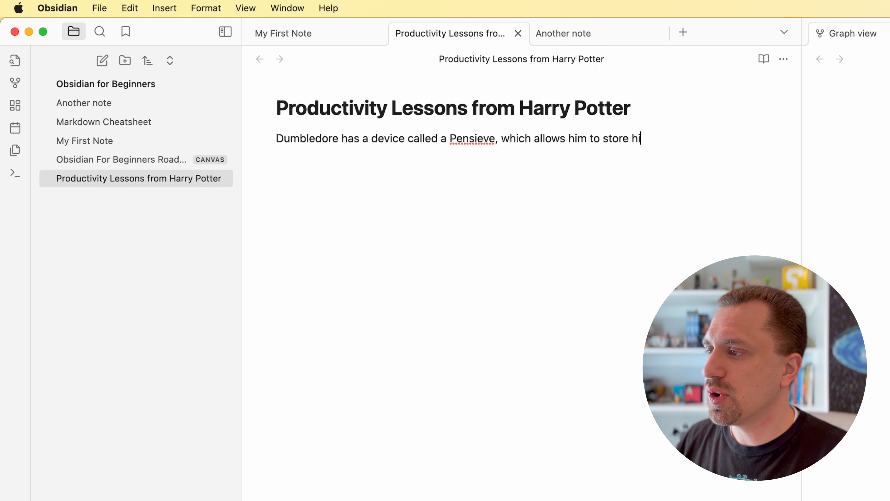
text(s excess thoughts)
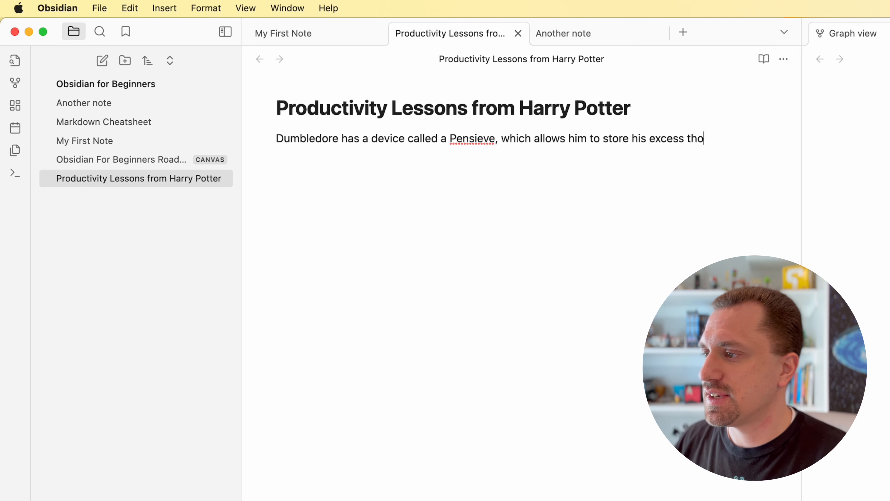